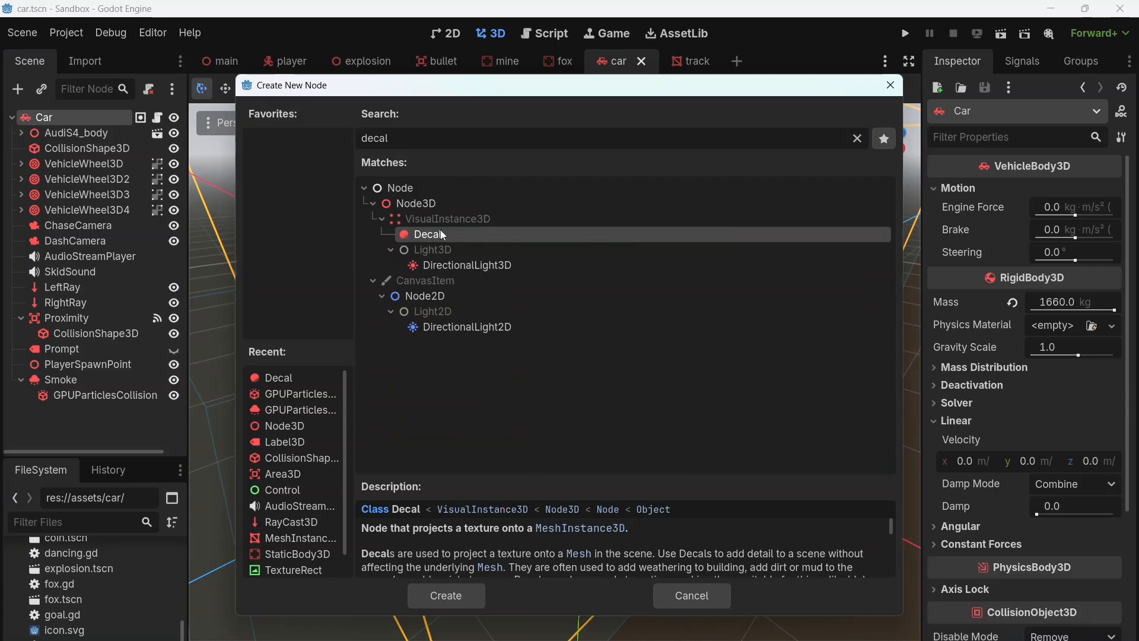
# Add a Decal node to the Car and assign icon.svg as its albedo texture.
pyautogui.doubleClick(445, 234)
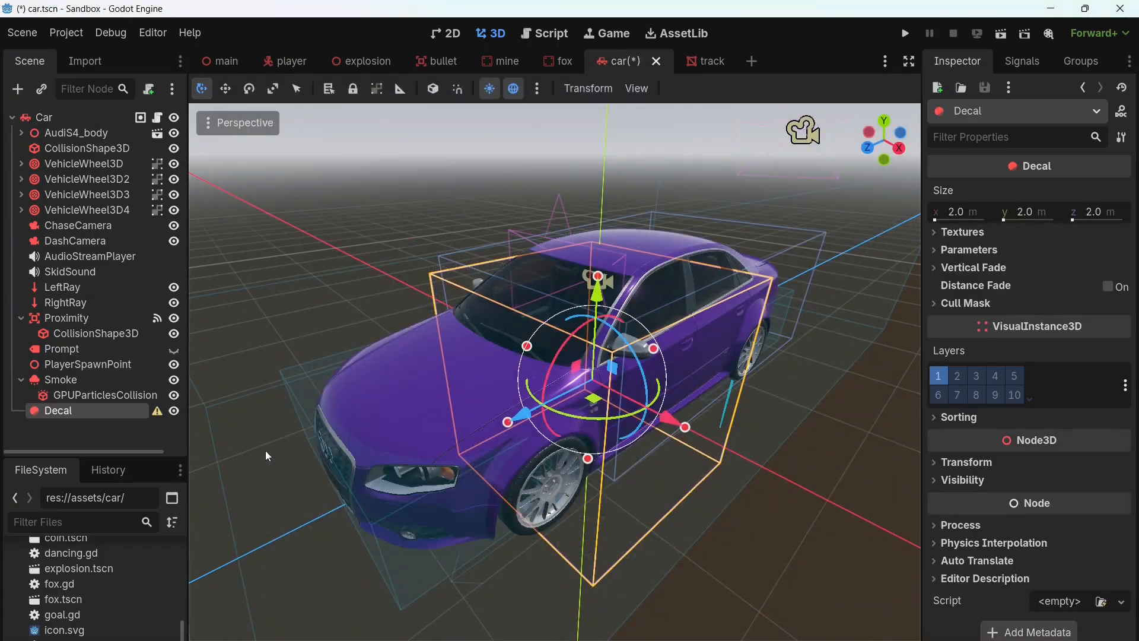
pyautogui.click(53, 632)
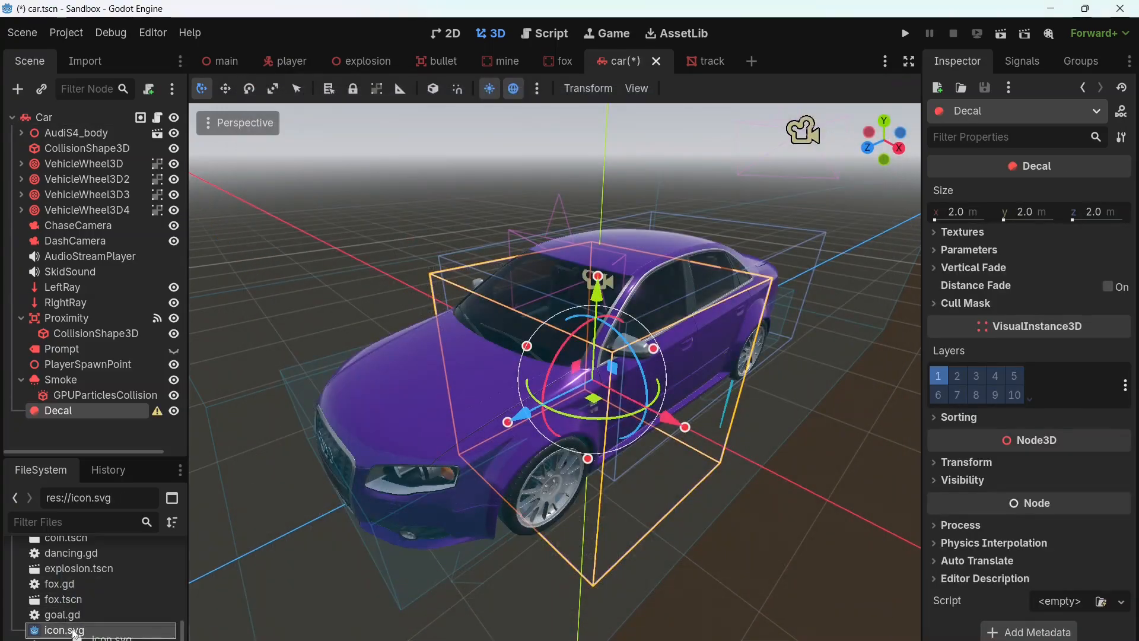
pyautogui.moveTo(177, 623); pyautogui.dragTo(919, 427)
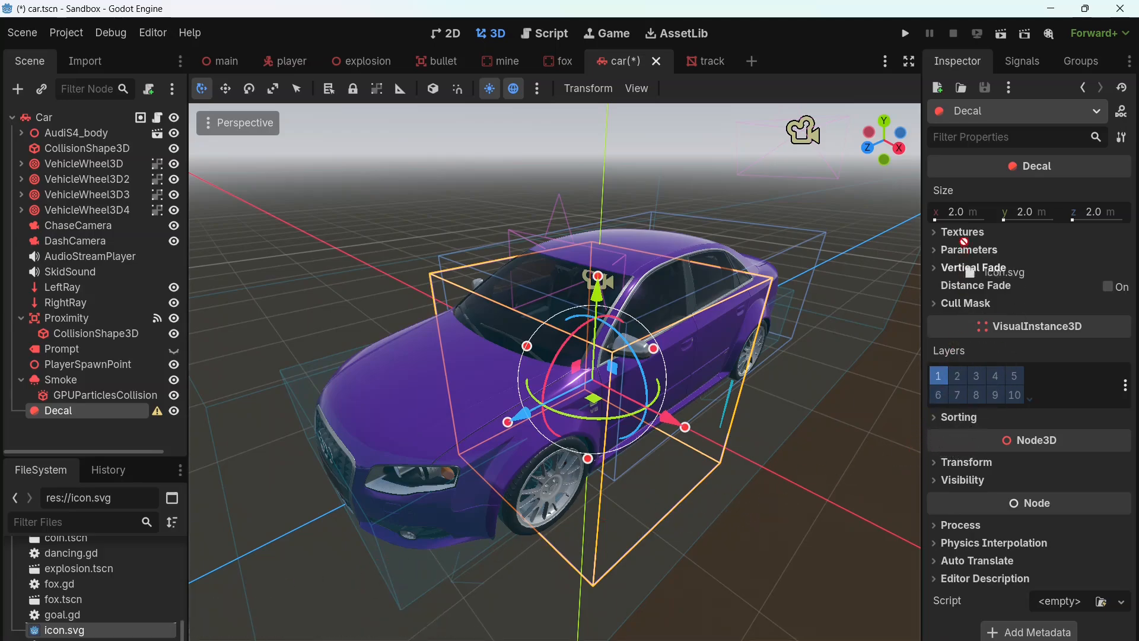
pyautogui.moveTo(958, 233); pyautogui.dragTo(977, 235)
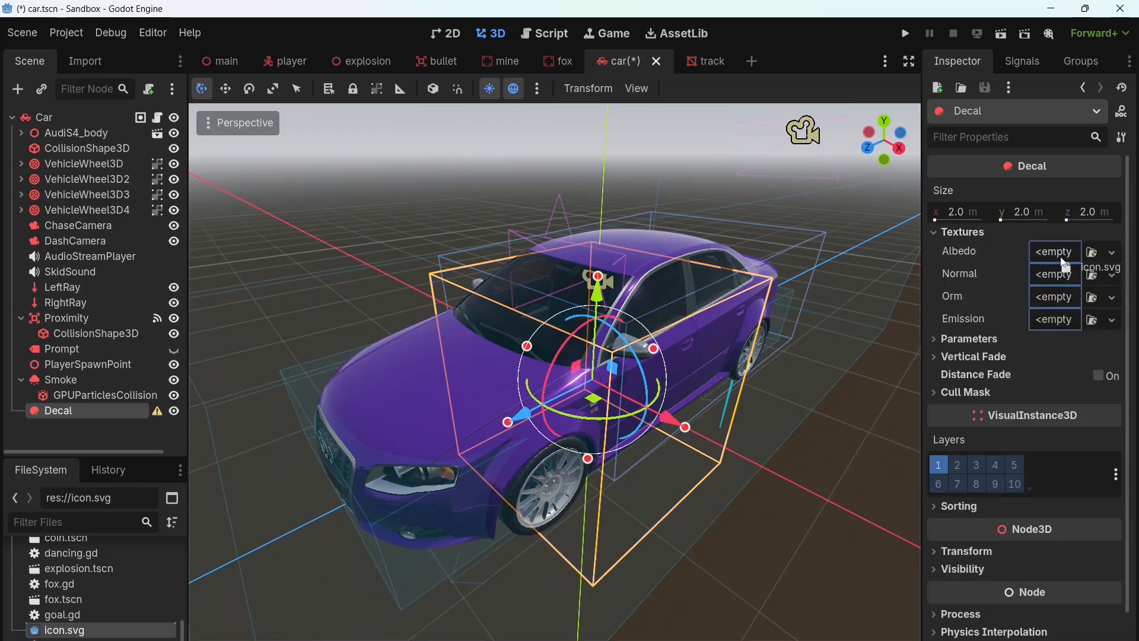
pyautogui.moveTo(1061, 259); pyautogui.dragTo(1060, 259)
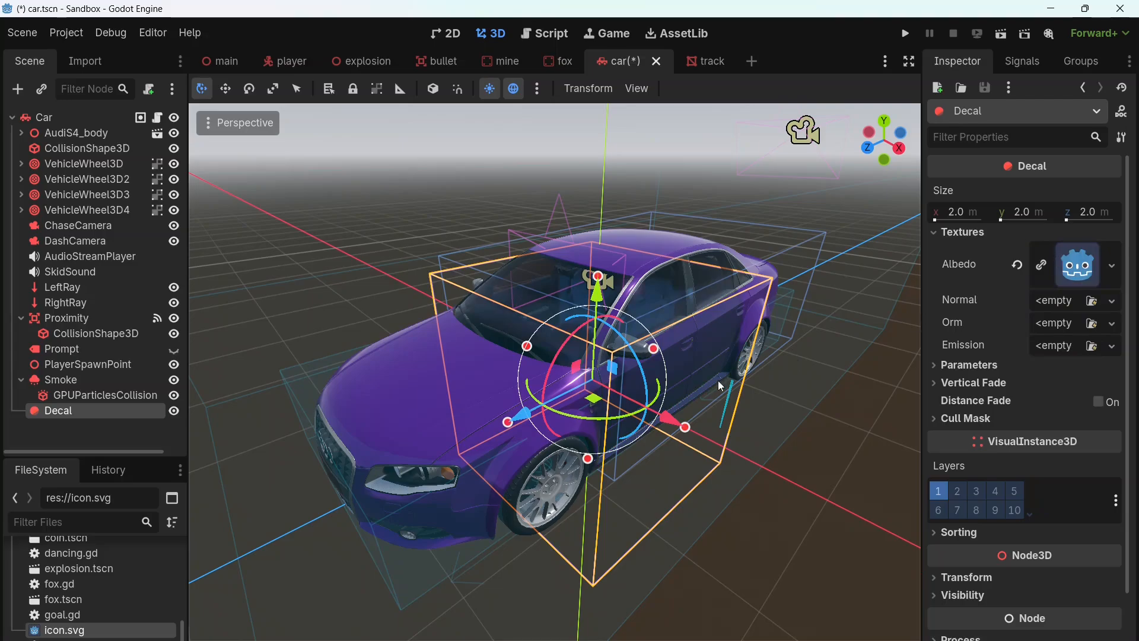
# Move the decal up and forward so it projects onto the car's hood, at about Y 0.647 m and Z 1.048 m.
pyautogui.moveTo(781, 343); pyautogui.dragTo(587, 305, button='middle')
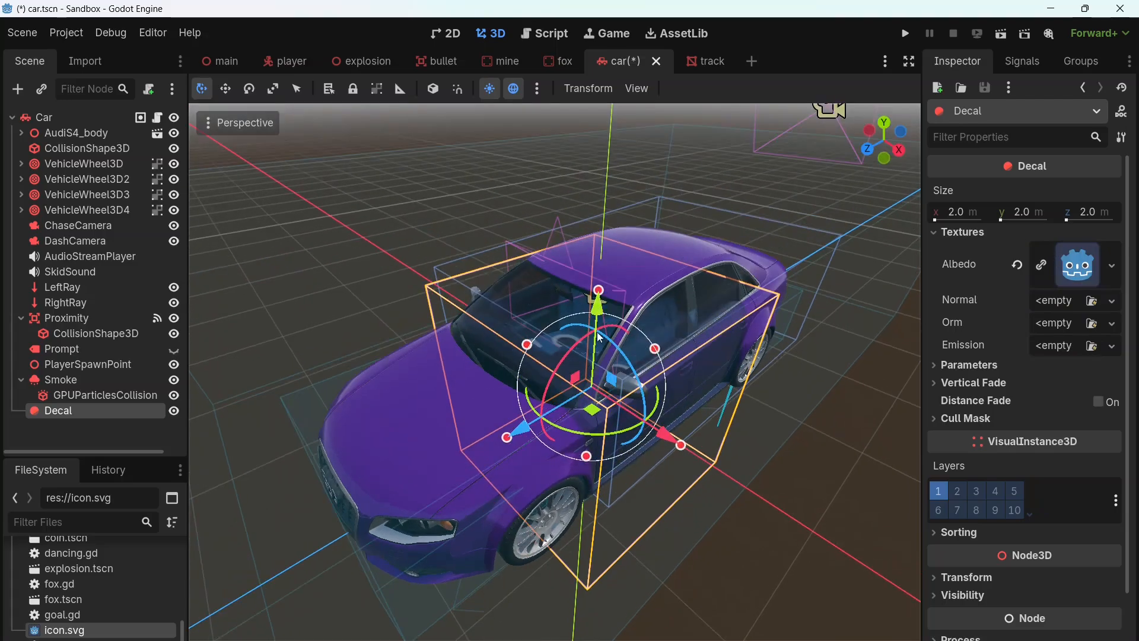
pyautogui.moveTo(599, 314); pyautogui.dragTo(600, 232)
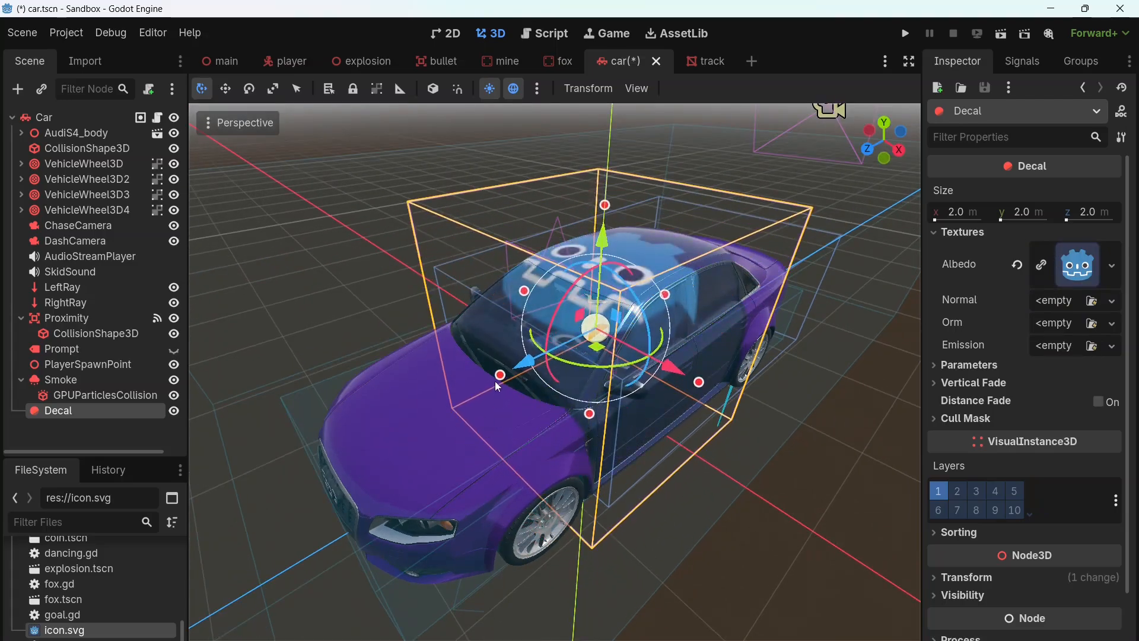
pyautogui.moveTo(527, 372); pyautogui.dragTo(422, 482)
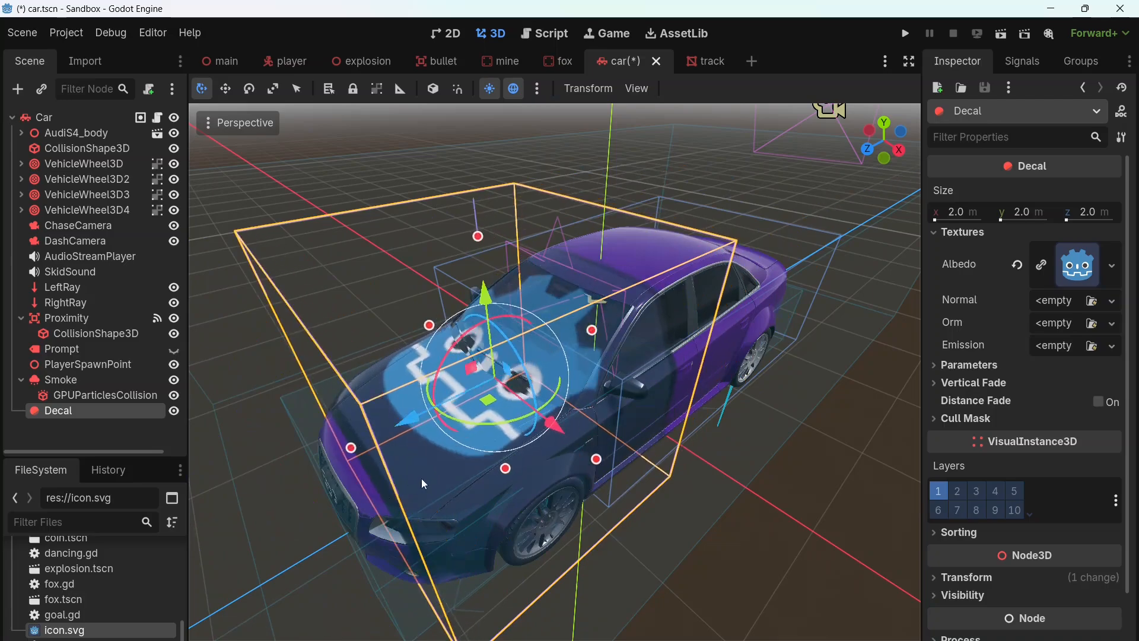
pyautogui.moveTo(529, 475); pyautogui.dragTo(545, 451, button='middle')
pyautogui.scroll(4, 549, 449)
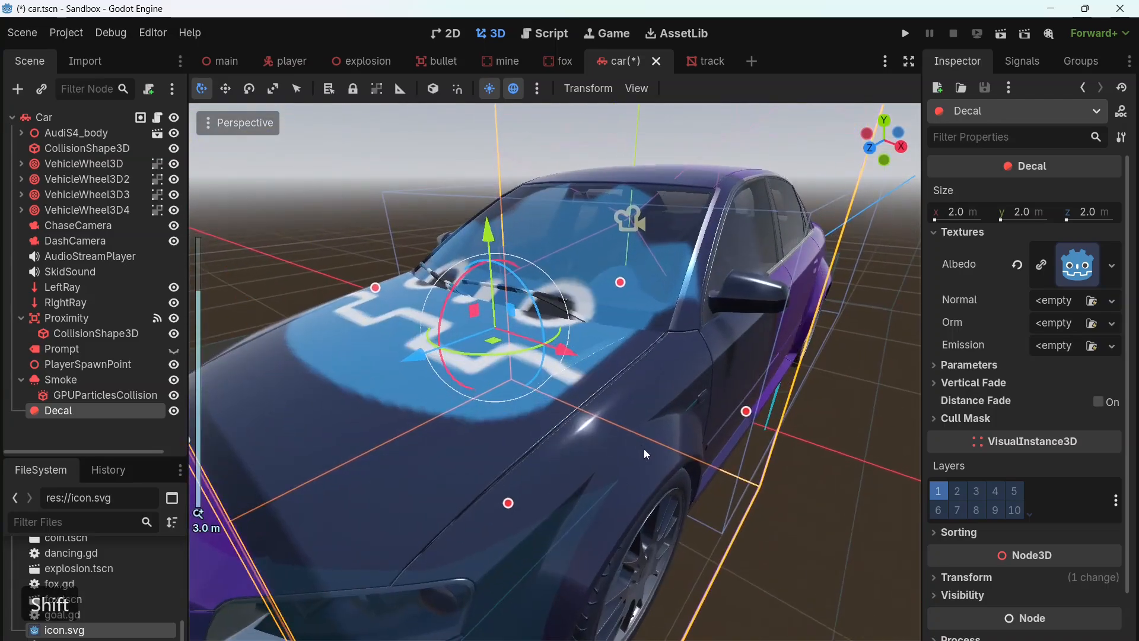
pyautogui.scroll(-5, 646, 460)
pyautogui.moveTo(649, 467); pyautogui.dragTo(669, 523, button='middle')
pyautogui.scroll(2, 643, 525)
pyautogui.scroll(-2, 632, 503)
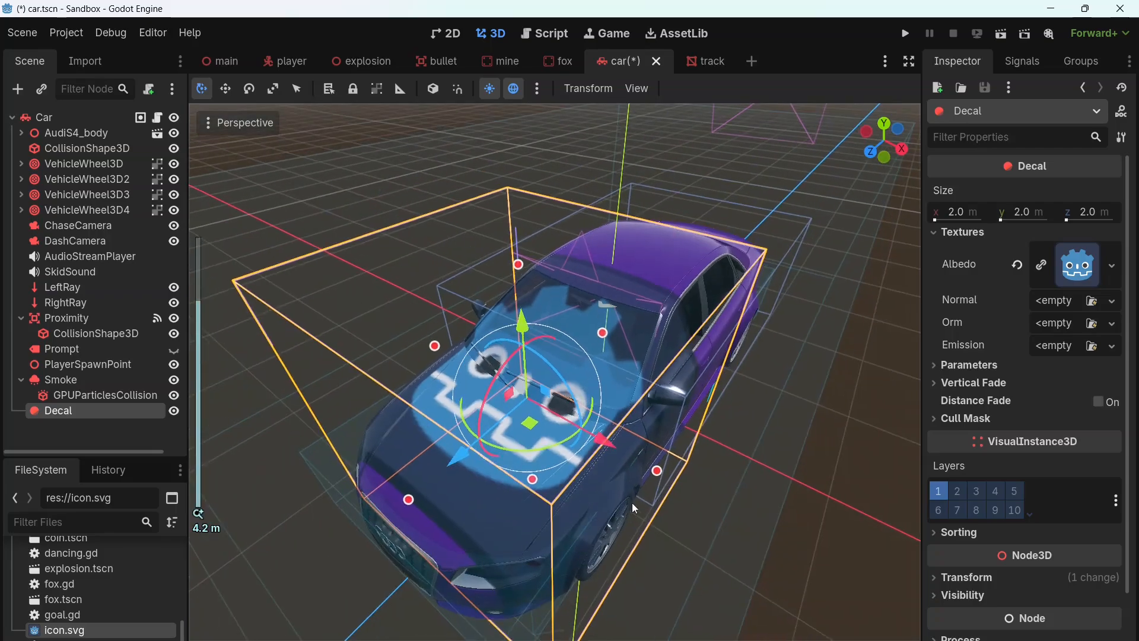
# Set the decal's uniform scale to 0.5 and move it forward over the hood to about Z 1.639 m.
pyautogui.click(974, 580)
pyautogui.scroll(-2, 979, 584)
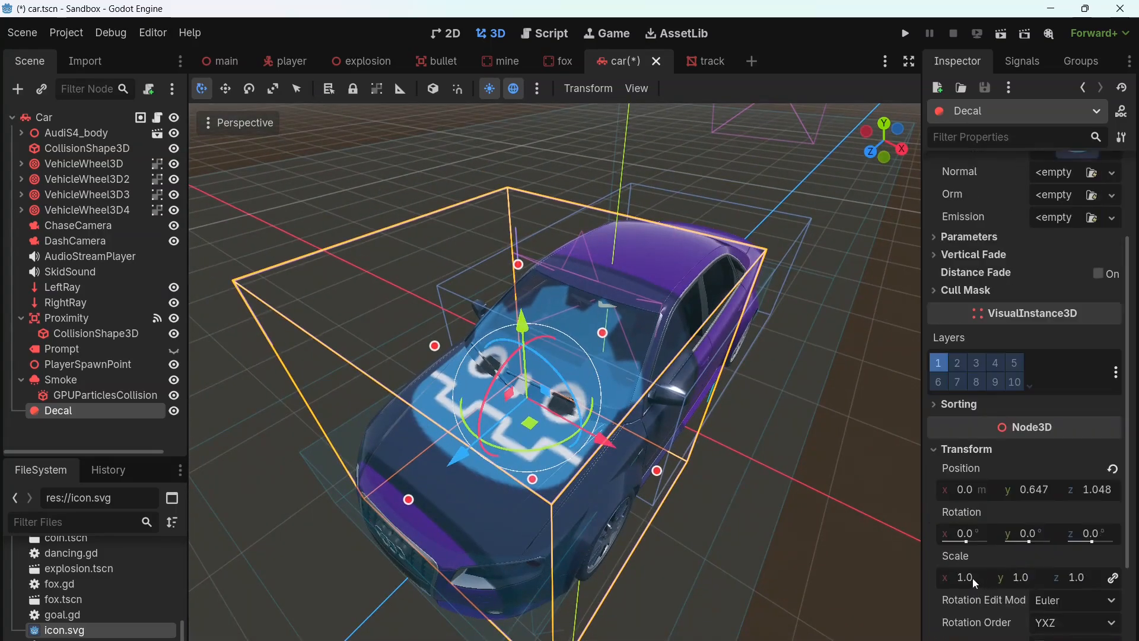
pyautogui.click(973, 578)
pyautogui.write('.5')
pyautogui.press('Return')
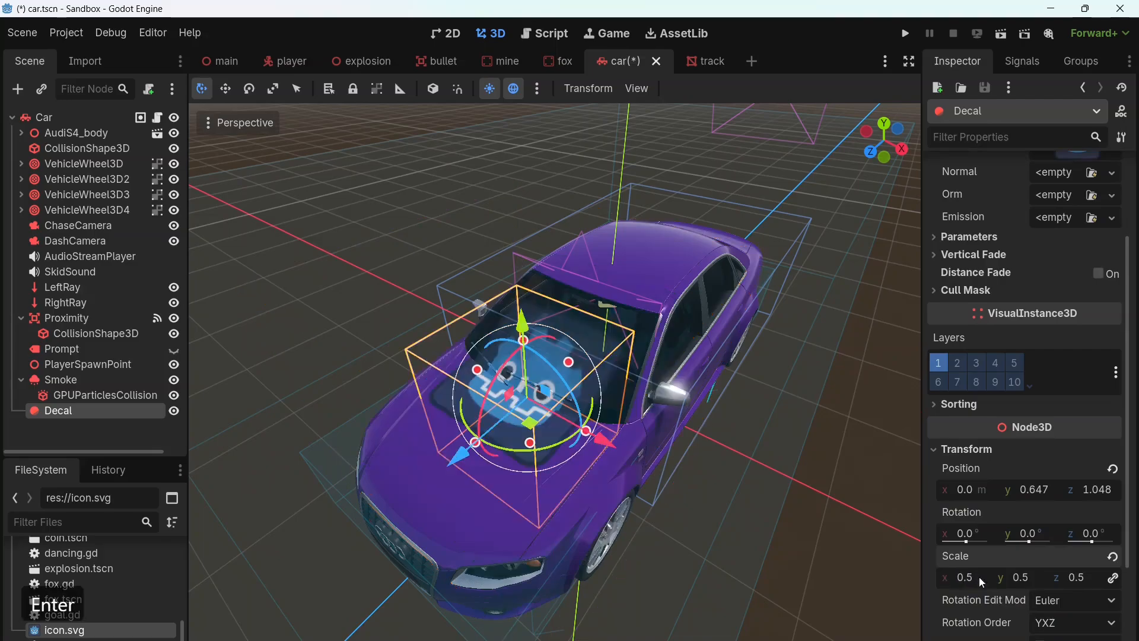
pyautogui.moveTo(456, 461); pyautogui.dragTo(365, 535)
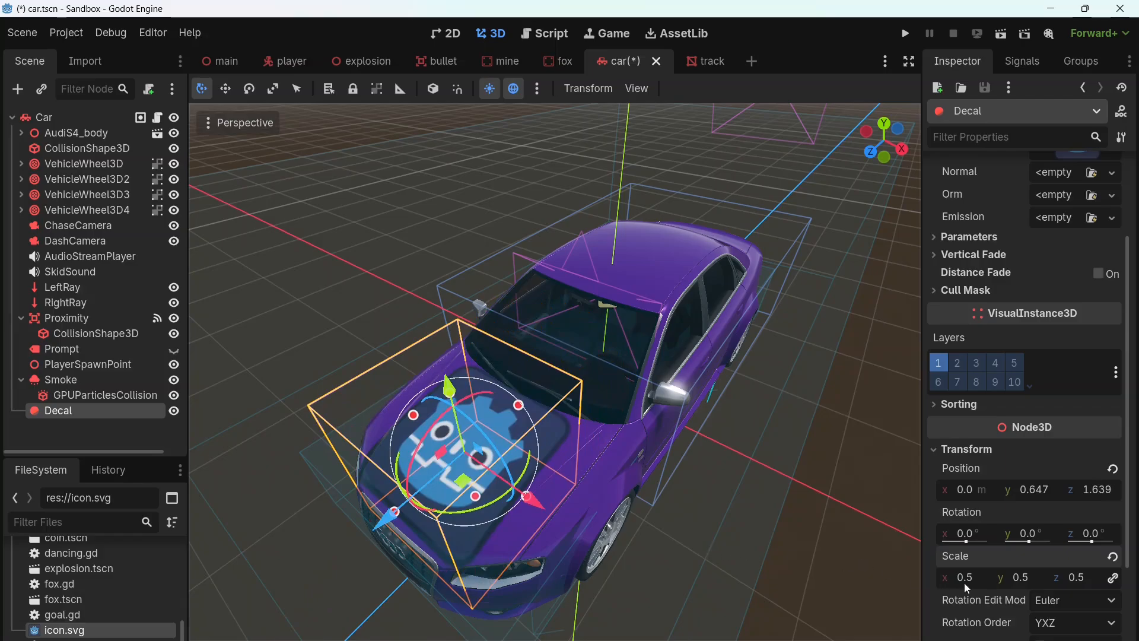
# Set the decal's uniform scale to 0.4 and deselect it to show the hood without its gizmo.
pyautogui.write('.4')
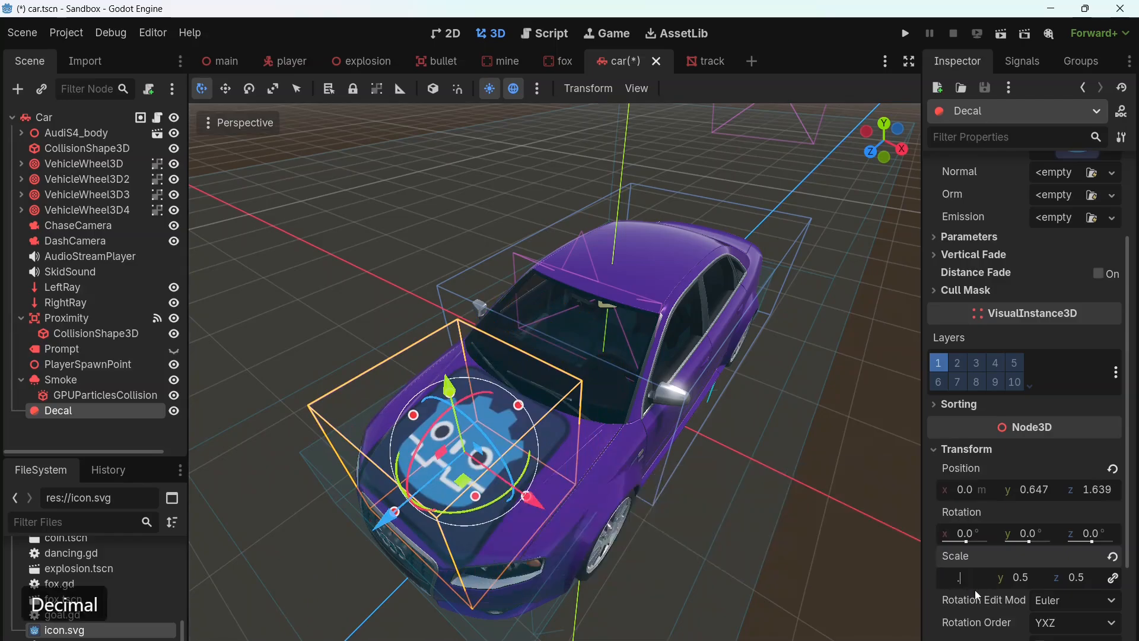
pyautogui.press('Return')
pyautogui.moveTo(529, 505); pyautogui.dragTo(589, 488, button='middle')
pyautogui.scroll(5, 603, 511)
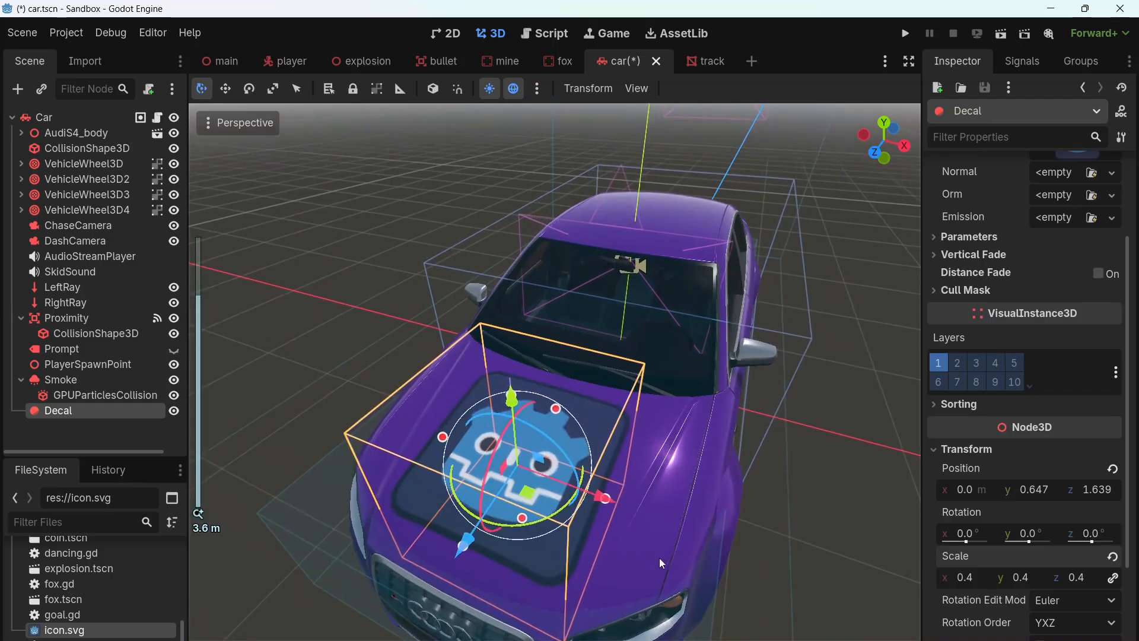
pyautogui.moveTo(659, 558); pyautogui.dragTo(662, 534, button='middle')
pyautogui.click(763, 504)
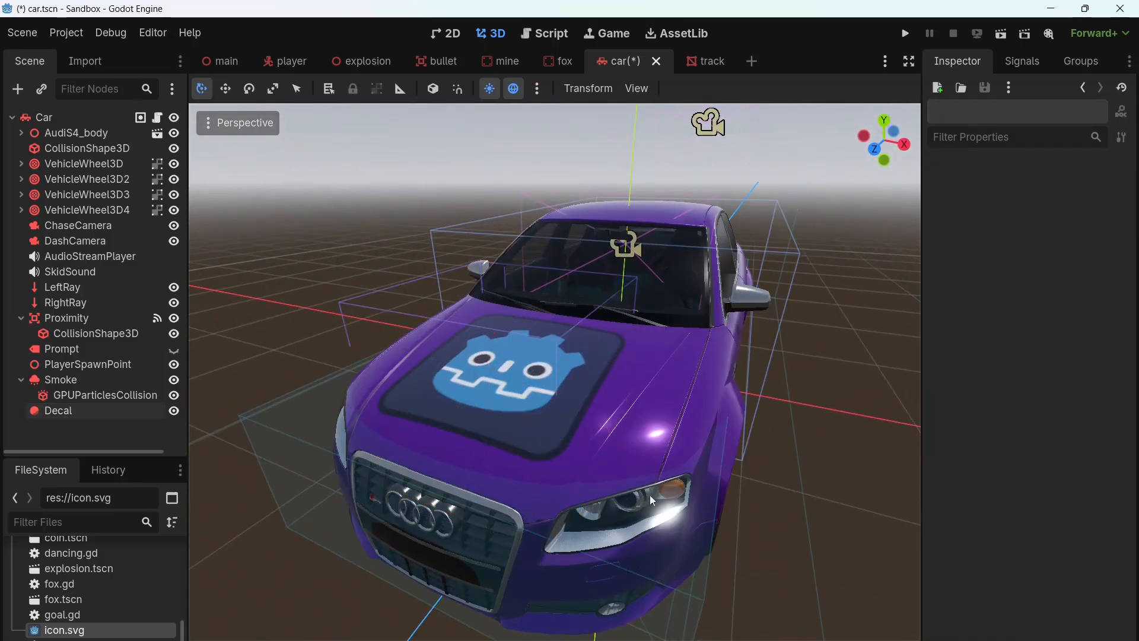
# Shrink the hood decal's projection box from above and below to a Y size of about 0.88.
pyautogui.moveTo(649, 495); pyautogui.dragTo(760, 510, button='middle')
pyautogui.keyDown('shift'); pyautogui.moveTo(802, 441); pyautogui.dragTo(617, 513, button='middle'); pyautogui.keyUp('shift')
pyautogui.scroll(3, 618, 494)
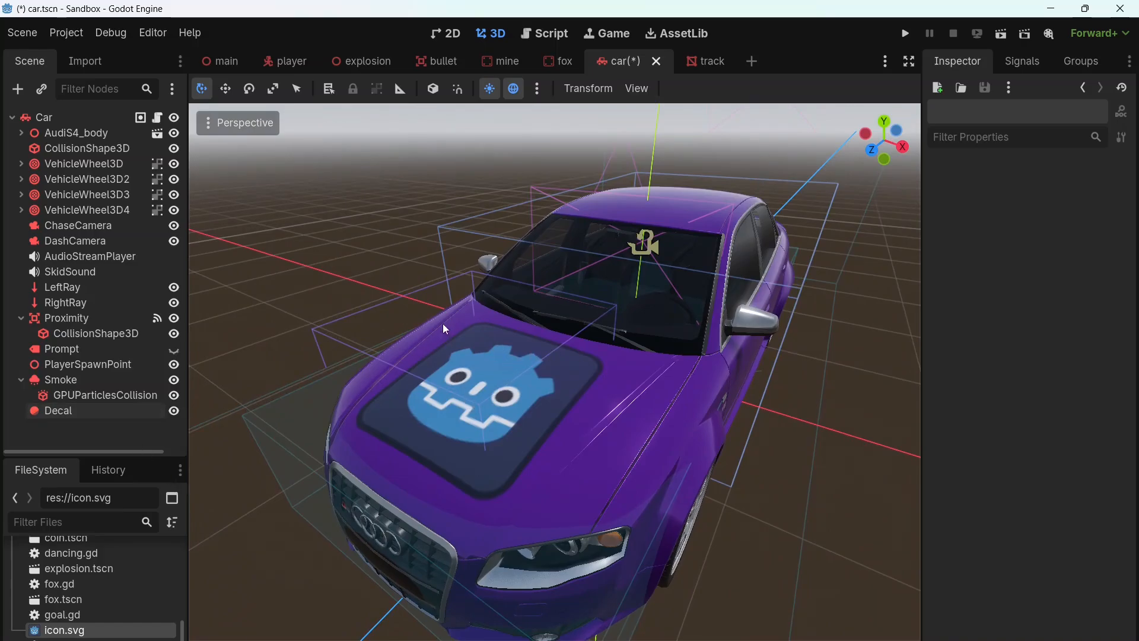
pyautogui.click(106, 411)
pyautogui.moveTo(642, 383); pyautogui.dragTo(562, 369, button='middle')
pyautogui.scroll(3, 544, 430)
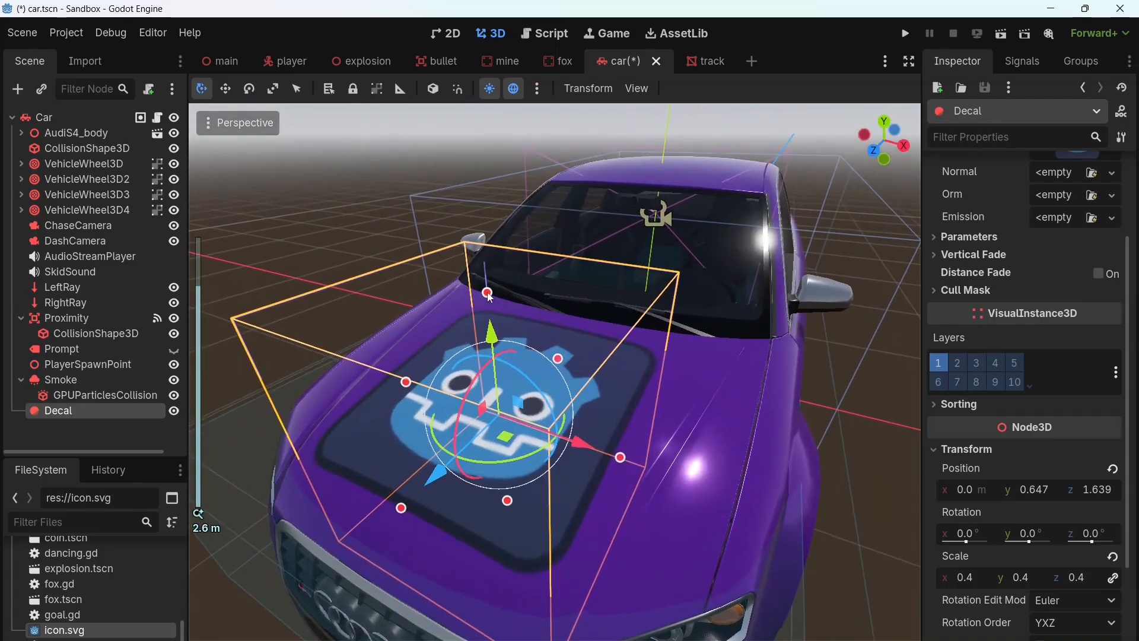
pyautogui.moveTo(489, 293); pyautogui.dragTo(490, 365)
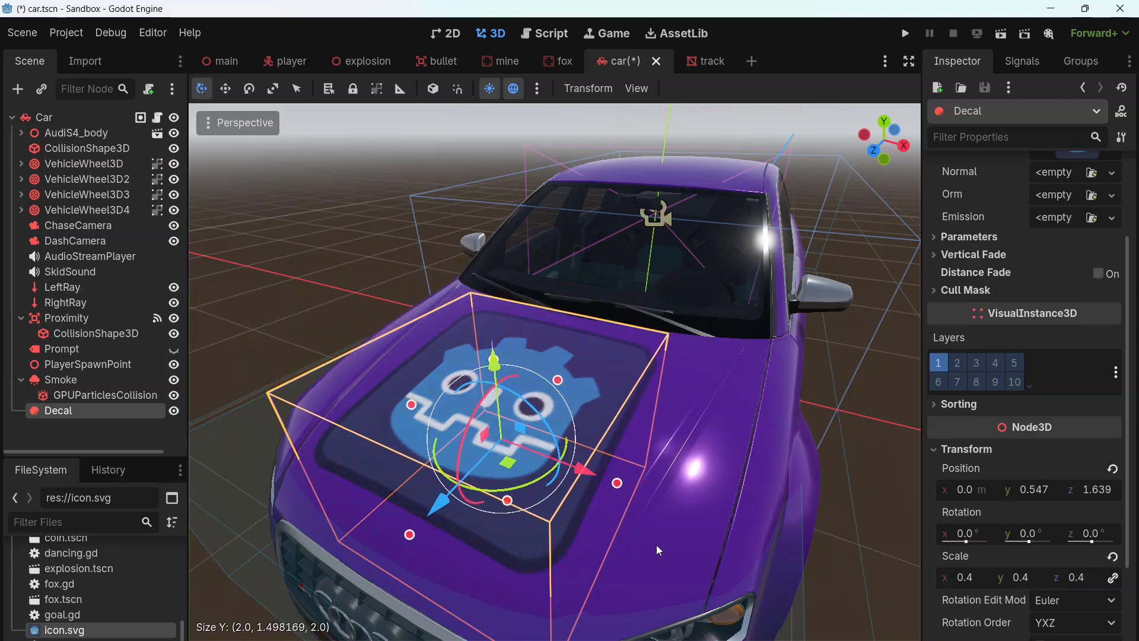
pyautogui.moveTo(656, 545); pyautogui.dragTo(539, 393, button='middle')
pyautogui.moveTo(500, 361); pyautogui.dragTo(568, 276)
pyautogui.moveTo(567, 273); pyautogui.dragTo(569, 330, button='middle')
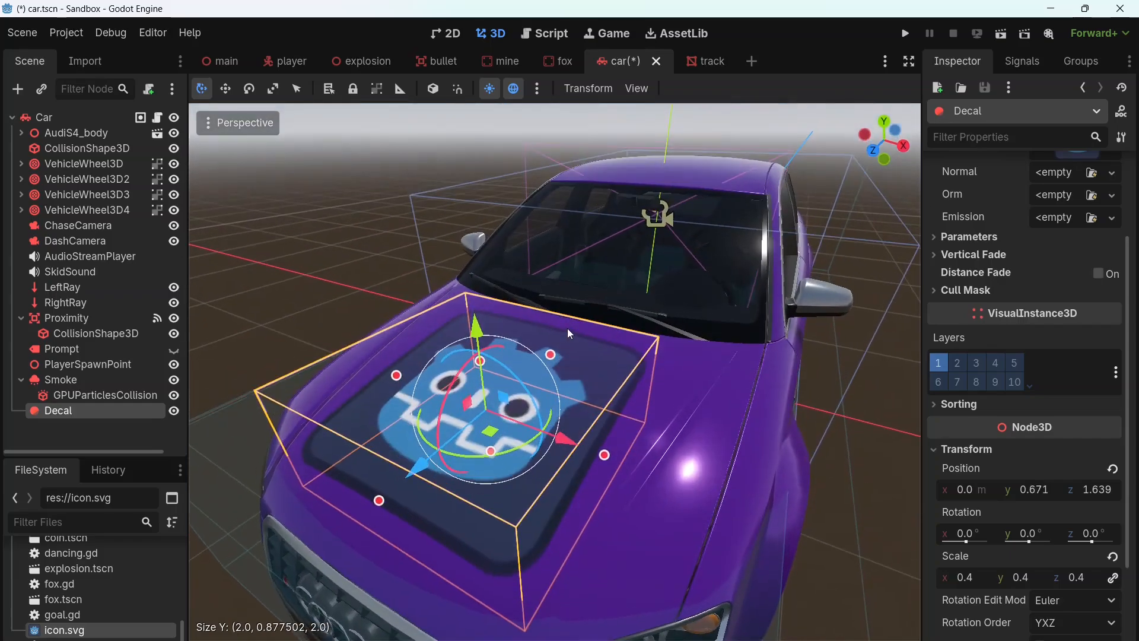
pyautogui.moveTo(636, 404); pyautogui.dragTo(758, 472, button='middle')
pyautogui.click(795, 443)
pyautogui.scroll(-3, 805, 432)
pyautogui.scroll(3, 820, 467)
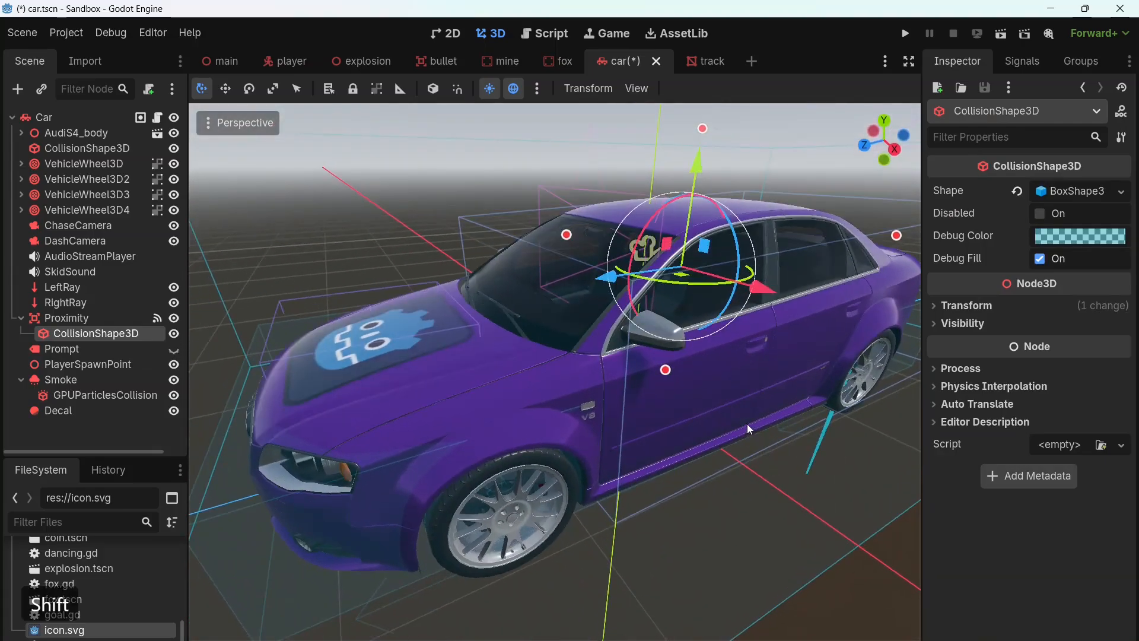
pyautogui.keyDown('shift'); pyautogui.moveTo(746, 424); pyautogui.dragTo(792, 358, button='middle'); pyautogui.keyUp('shift')
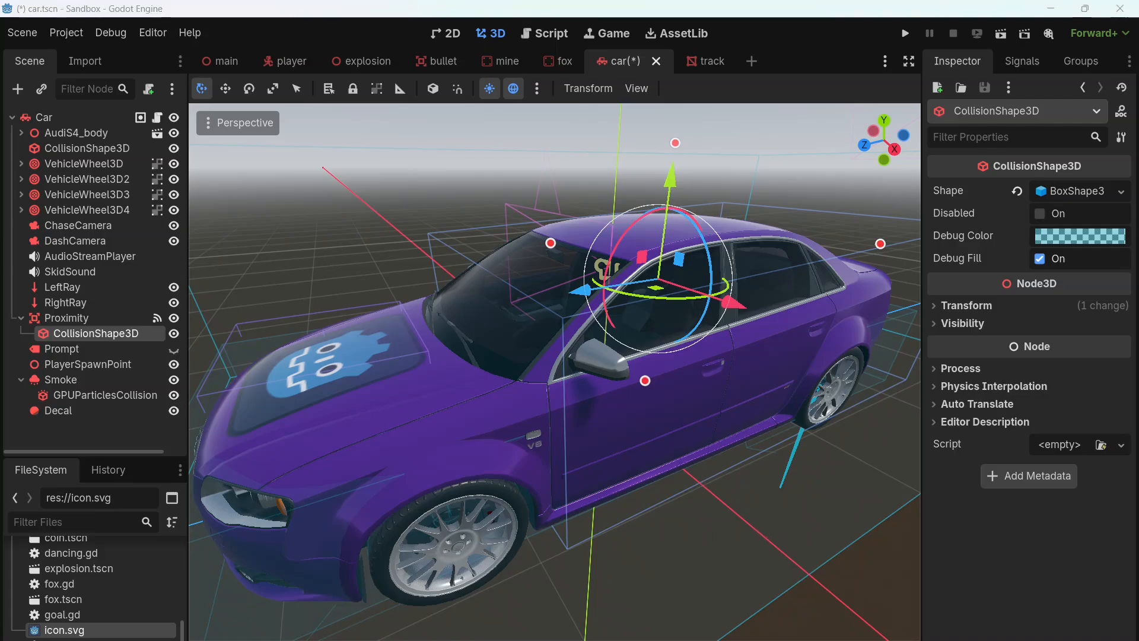
# Switch to File Explorer and preview decal-left.png from the AudiS4 folder.
pyautogui.hotkey('alt', 'Tab')
pyautogui.click(465, 391)
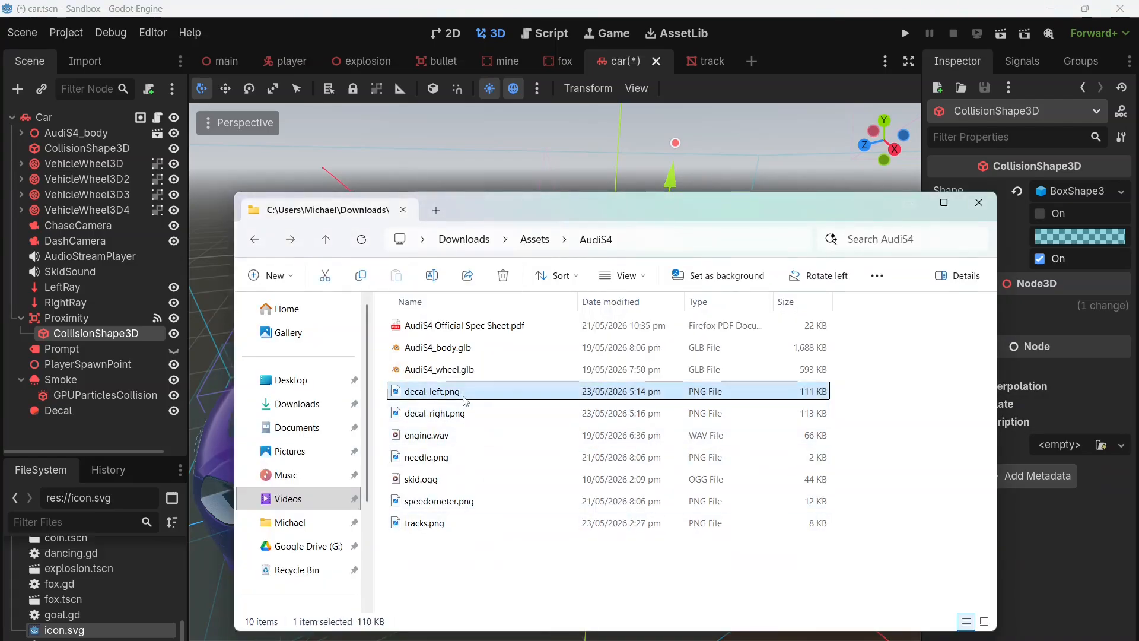
pyautogui.doubleClick(463, 392)
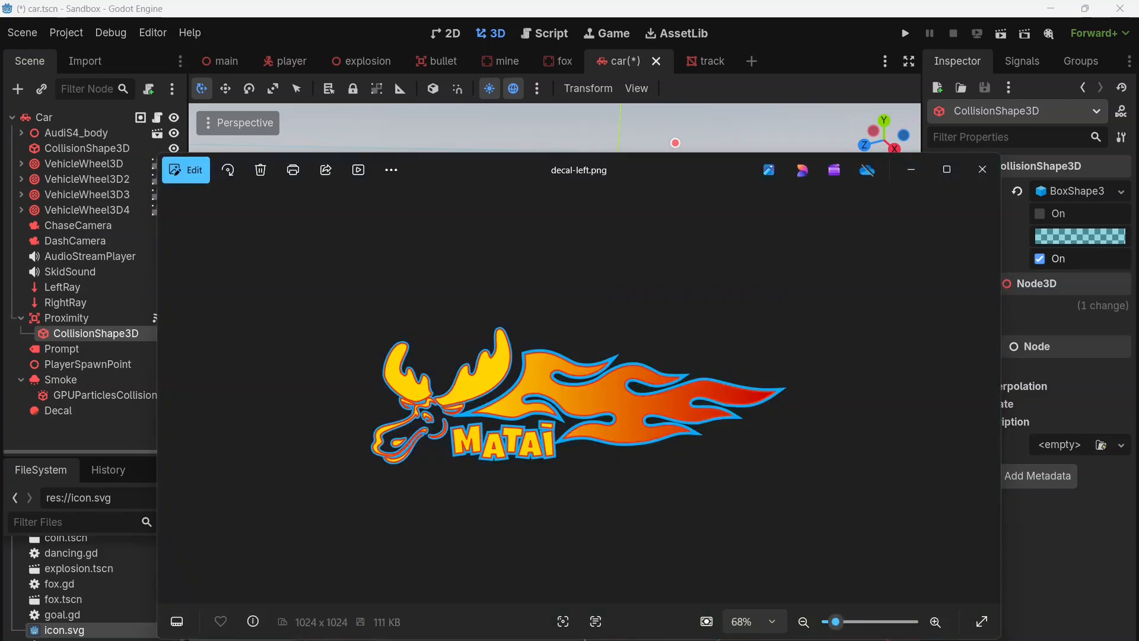
pyautogui.click(982, 172)
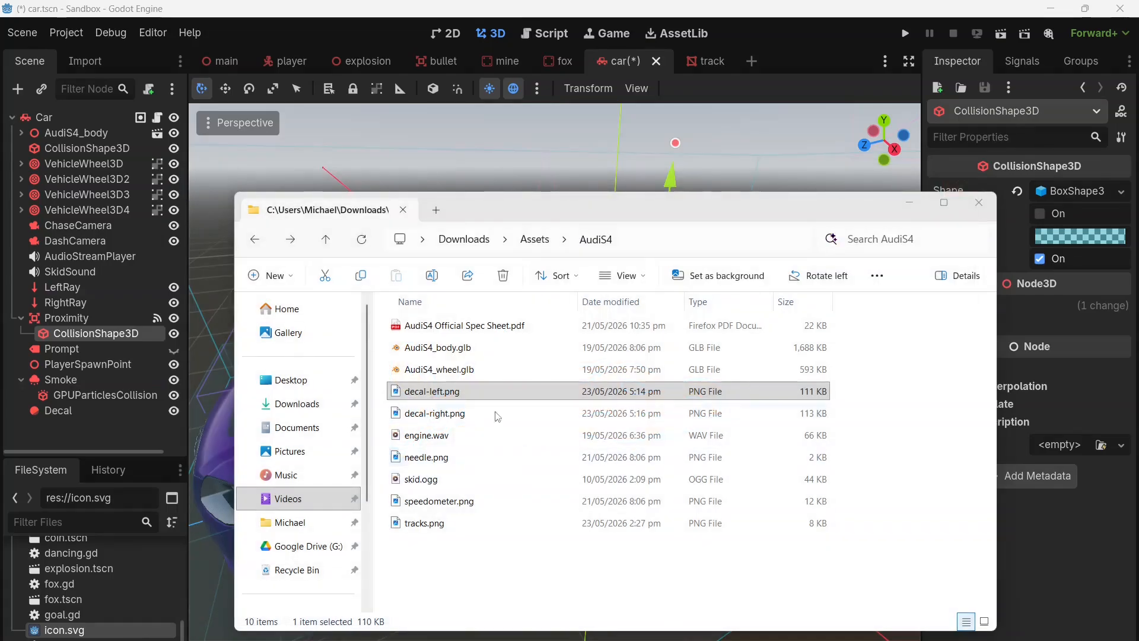
# Import decal-left.png and decal-right.png into the project's assets/car folder and locate them there.
pyautogui.keyDown('shift'); pyautogui.click(452, 413); pyautogui.keyUp('shift')
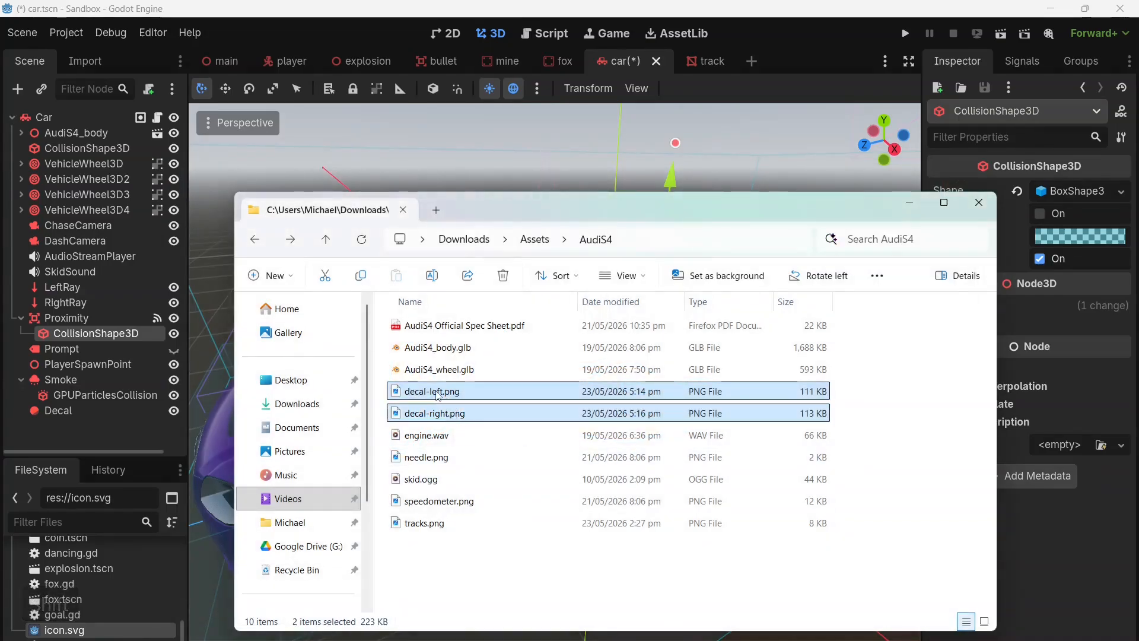
pyautogui.scroll(5, 64, 617)
pyautogui.scroll(5, 63, 617)
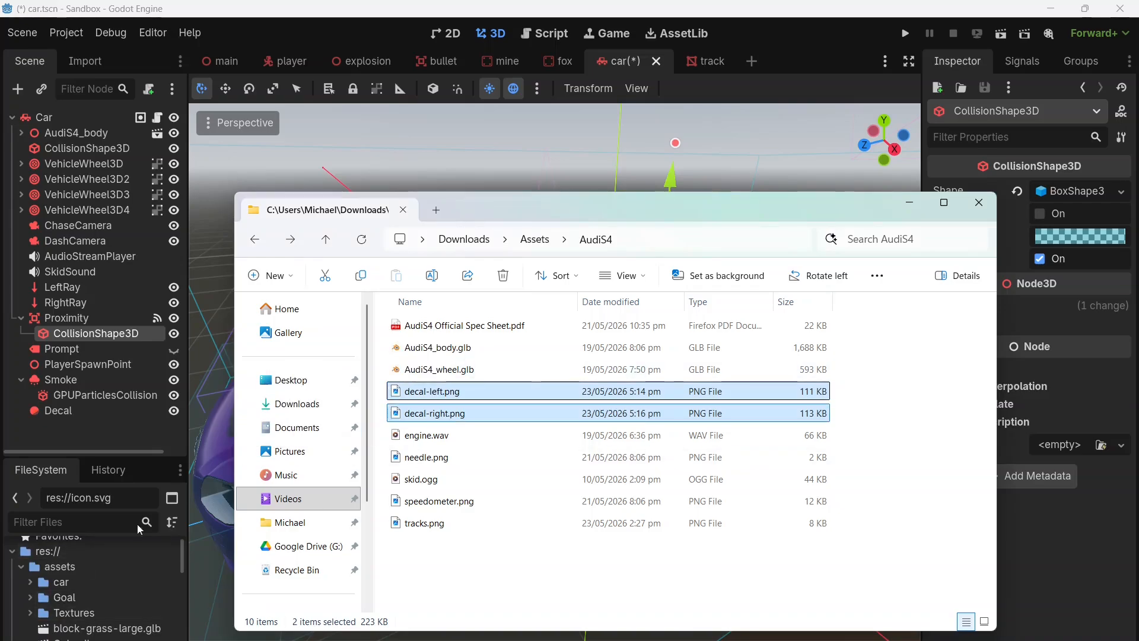
pyautogui.moveTo(64, 584); pyautogui.dragTo(46, 590)
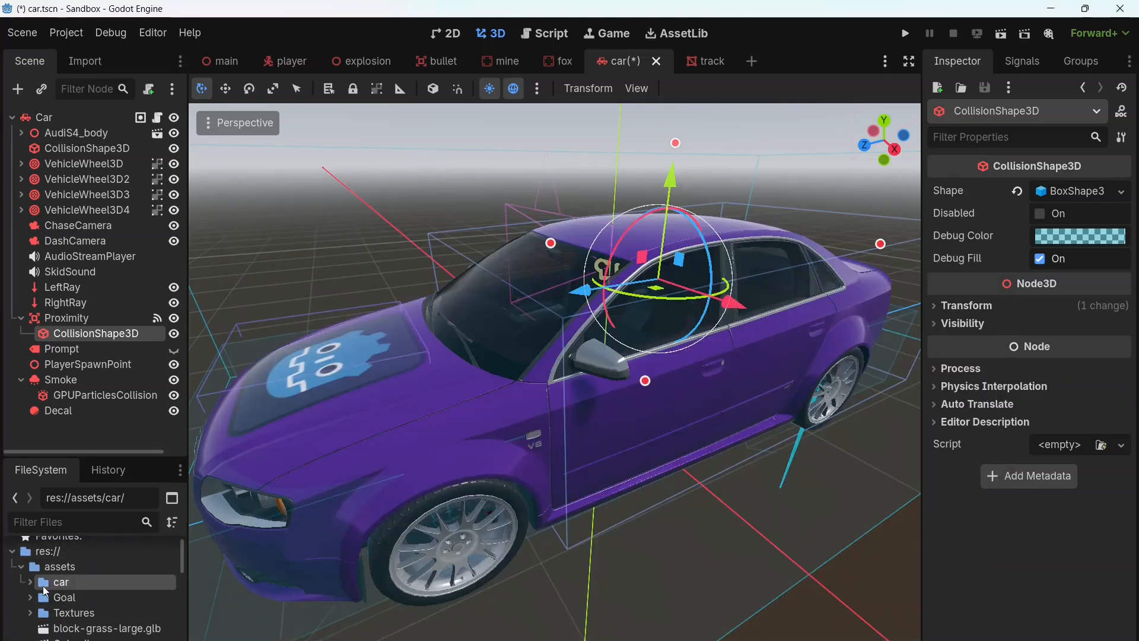
pyautogui.click(31, 582)
pyautogui.scroll(-6, 138, 598)
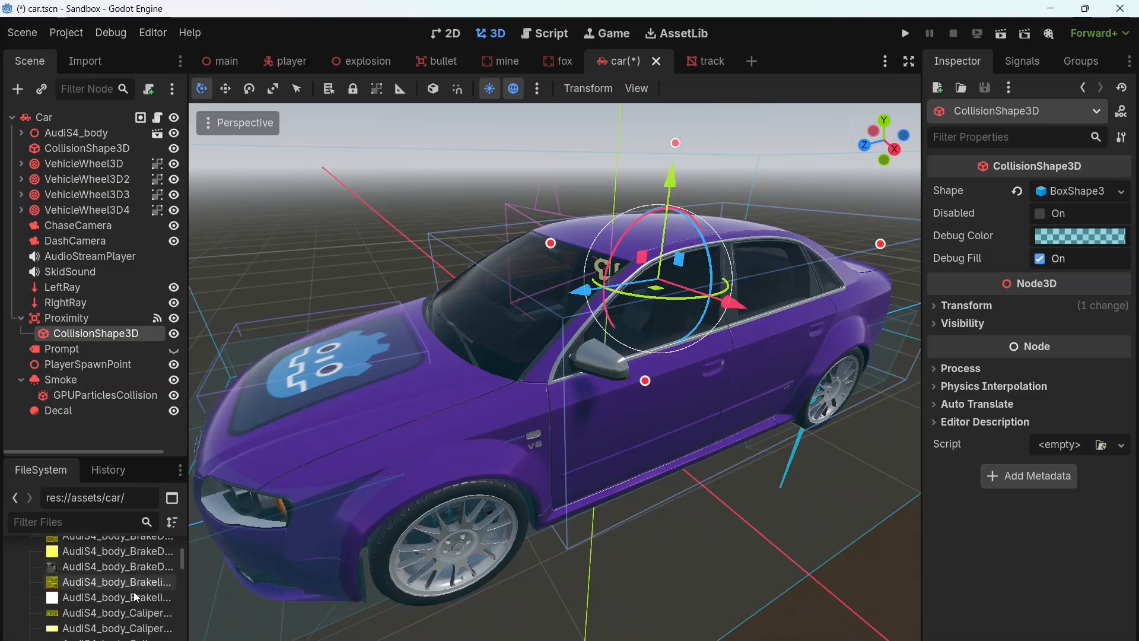
pyautogui.scroll(-3, 136, 595)
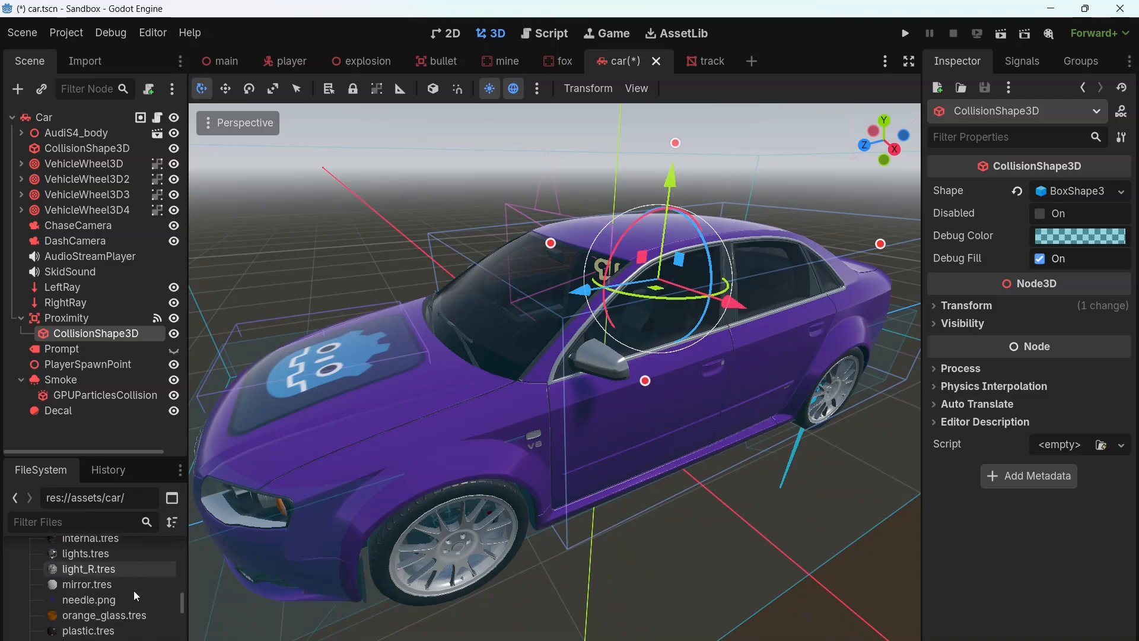
pyautogui.scroll(5, 136, 595)
pyautogui.scroll(1, 136, 595)
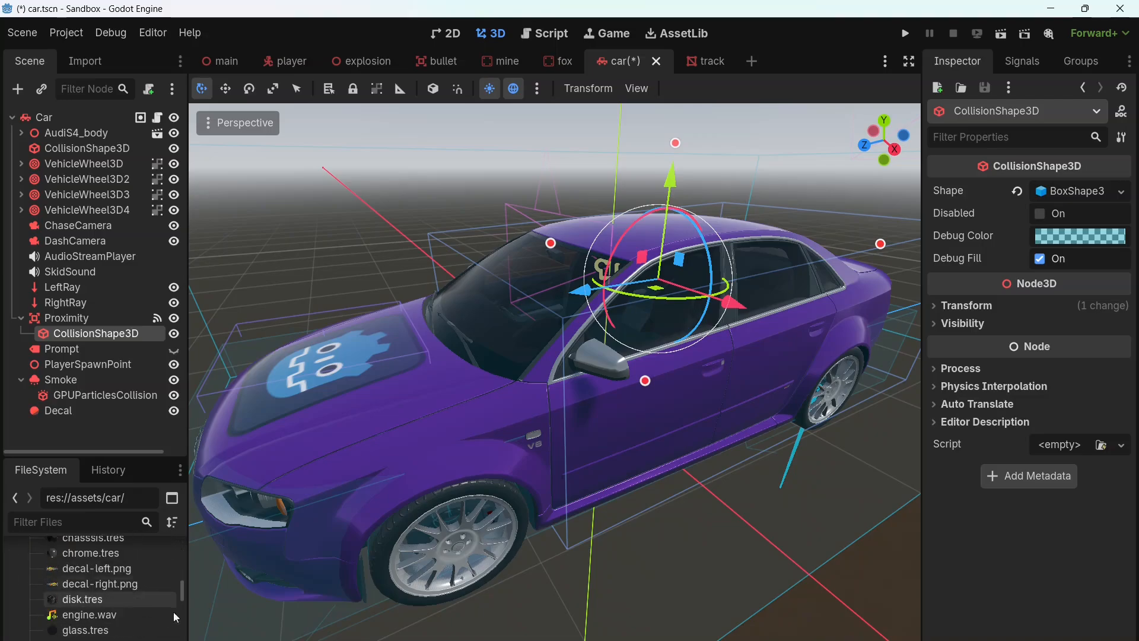
# Add a second Decal node under Car and assign decal-left.png as its Albedo texture.
pyautogui.click(53, 117)
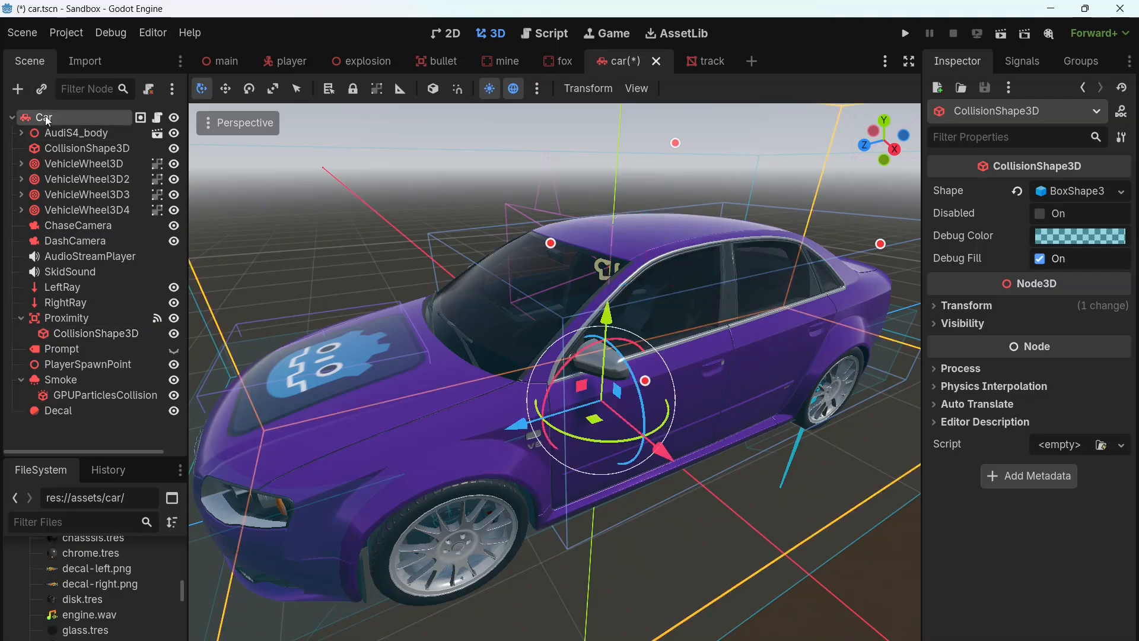
pyautogui.click(19, 89)
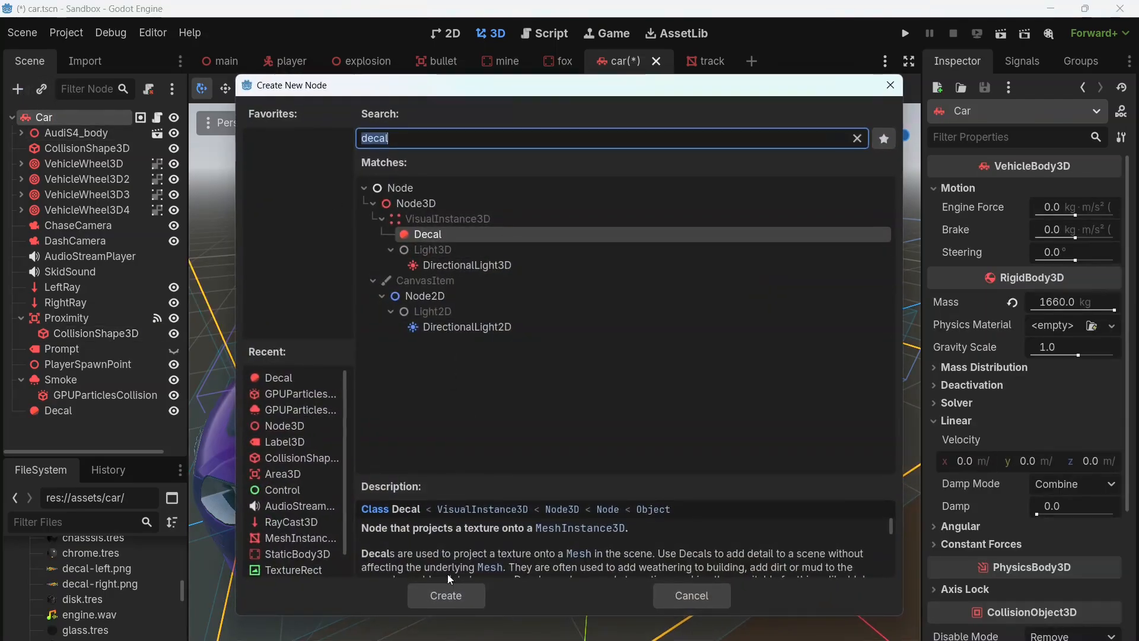
pyautogui.click(448, 596)
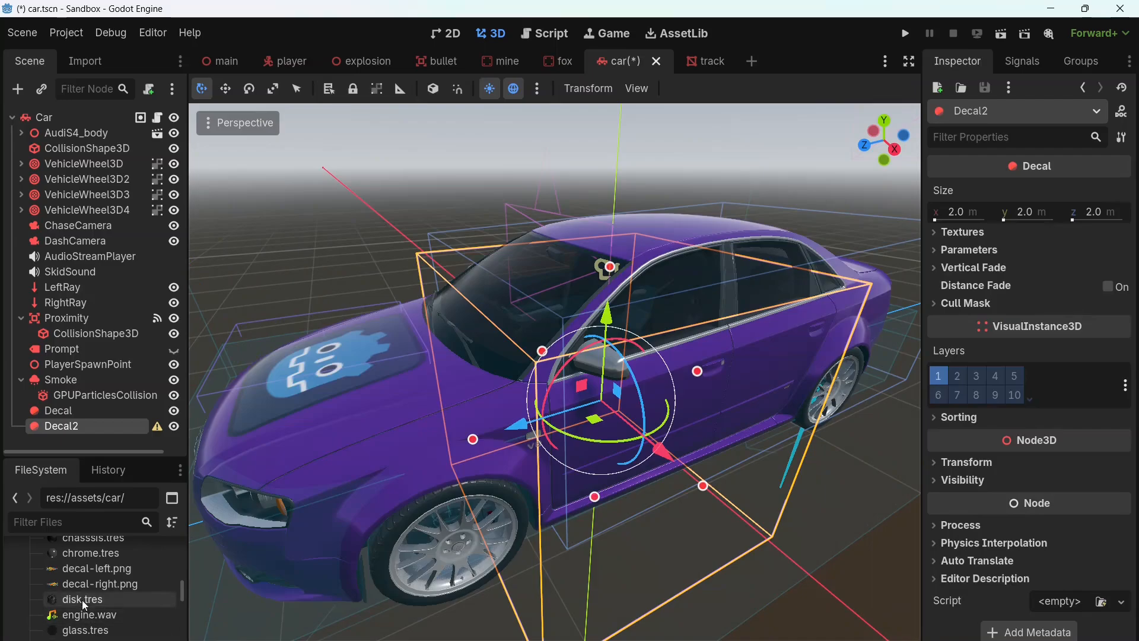
pyautogui.click(971, 234)
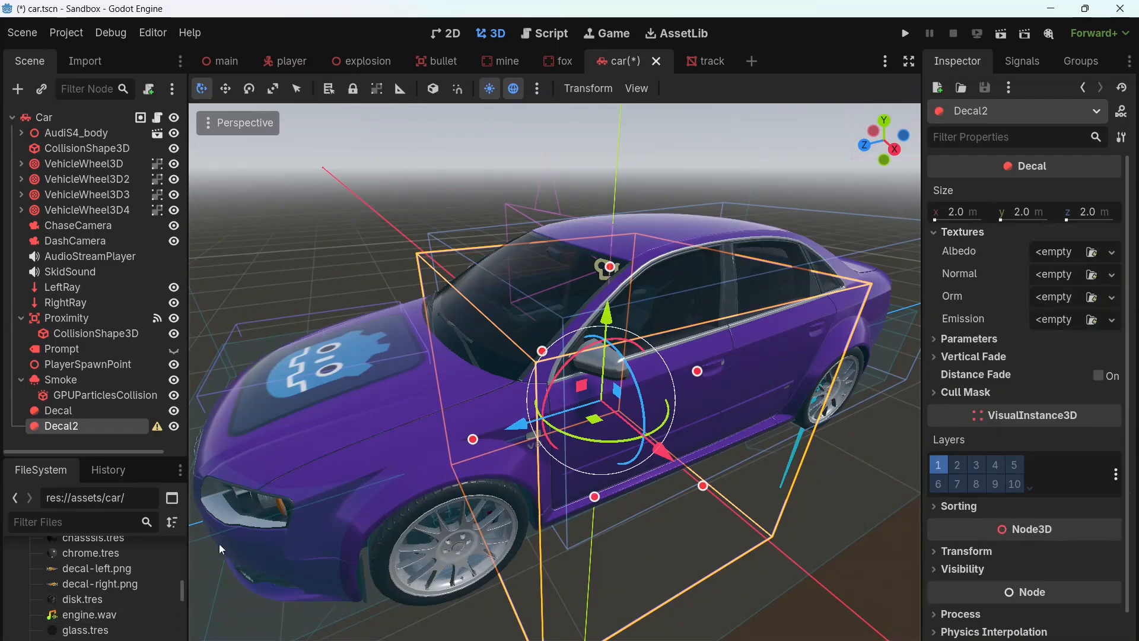
pyautogui.scroll(3, 110, 603)
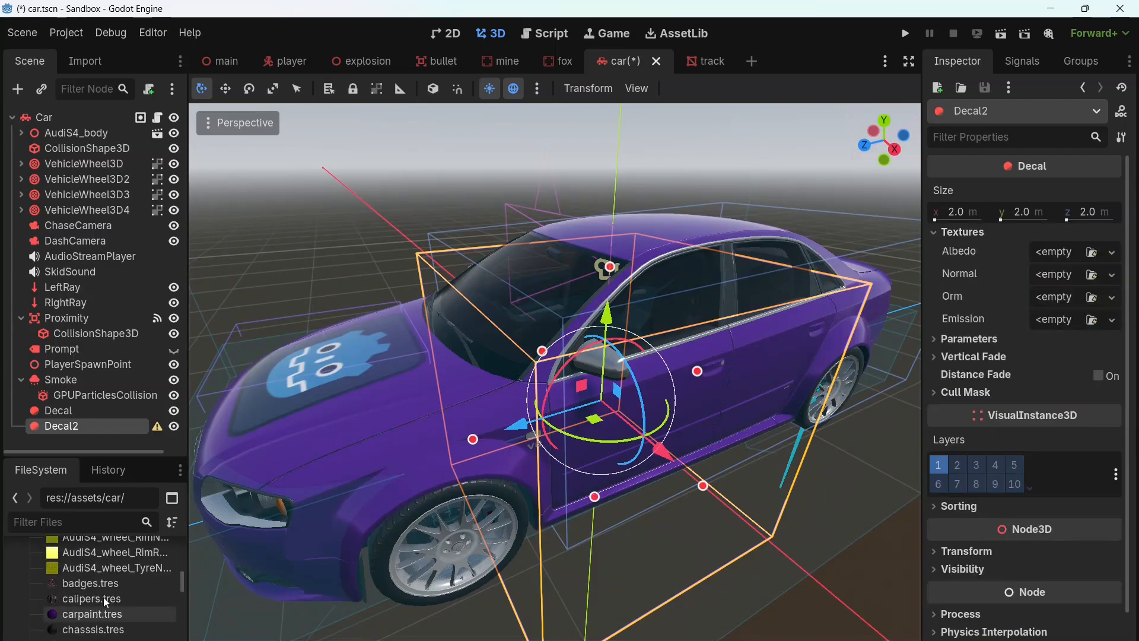
pyautogui.scroll(1, 103, 598)
pyautogui.moveTo(135, 635); pyautogui.dragTo(1056, 259)
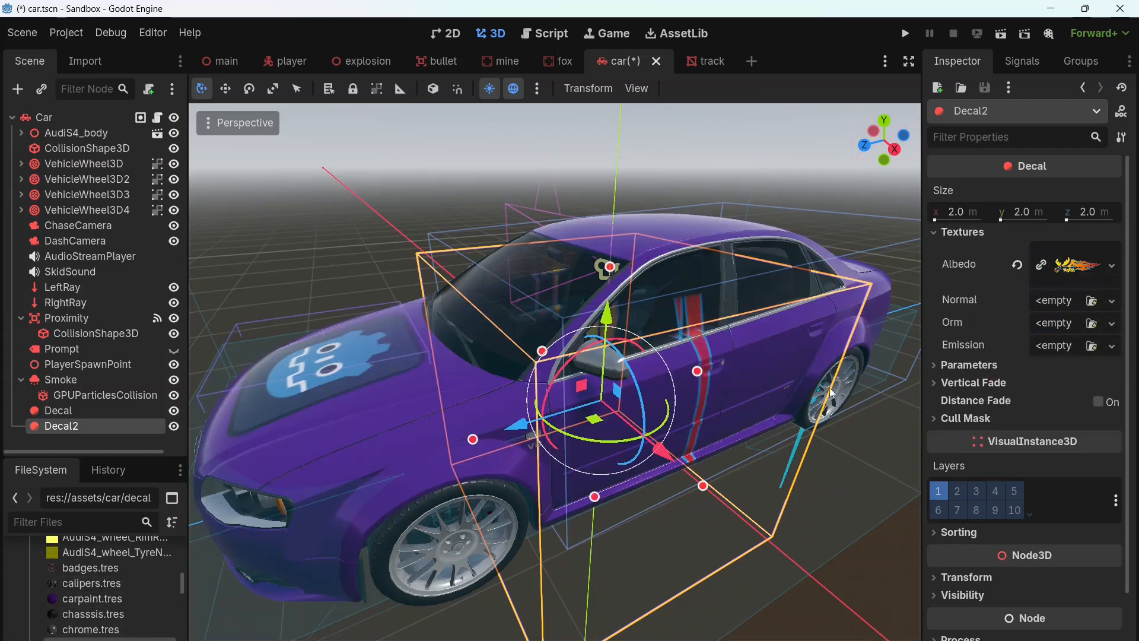
# Rotate the new decal so its image projects upright onto the car's left side, and position it over the doors.
pyautogui.moveTo(736, 429); pyautogui.dragTo(698, 443, button='middle')
pyautogui.scroll(-3, 698, 443)
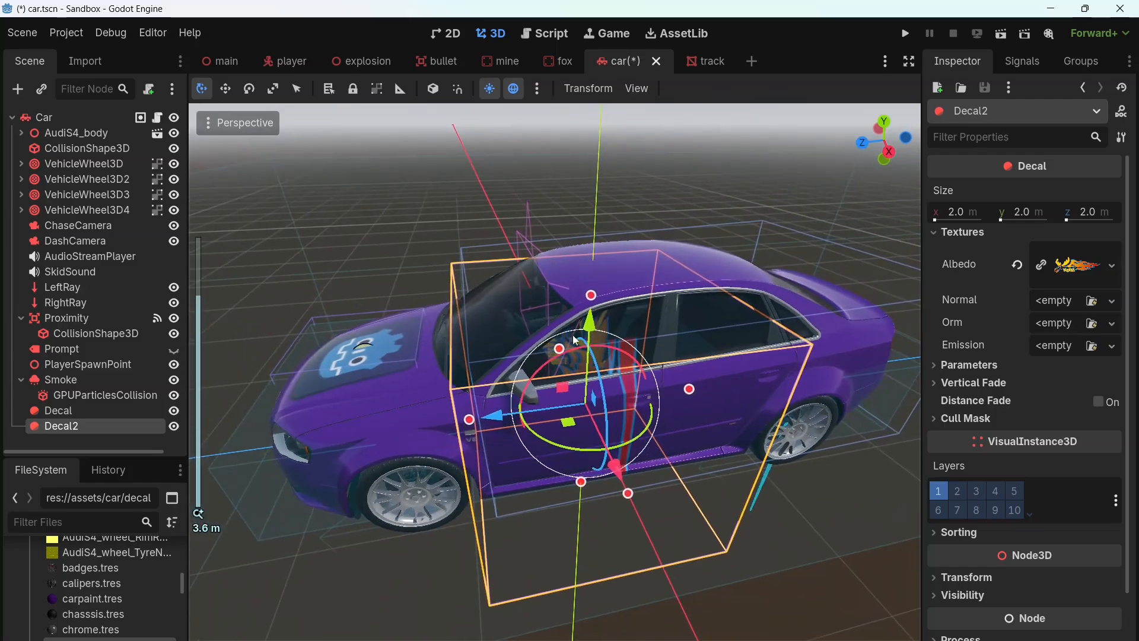
pyautogui.moveTo(591, 304); pyautogui.dragTo(597, 253)
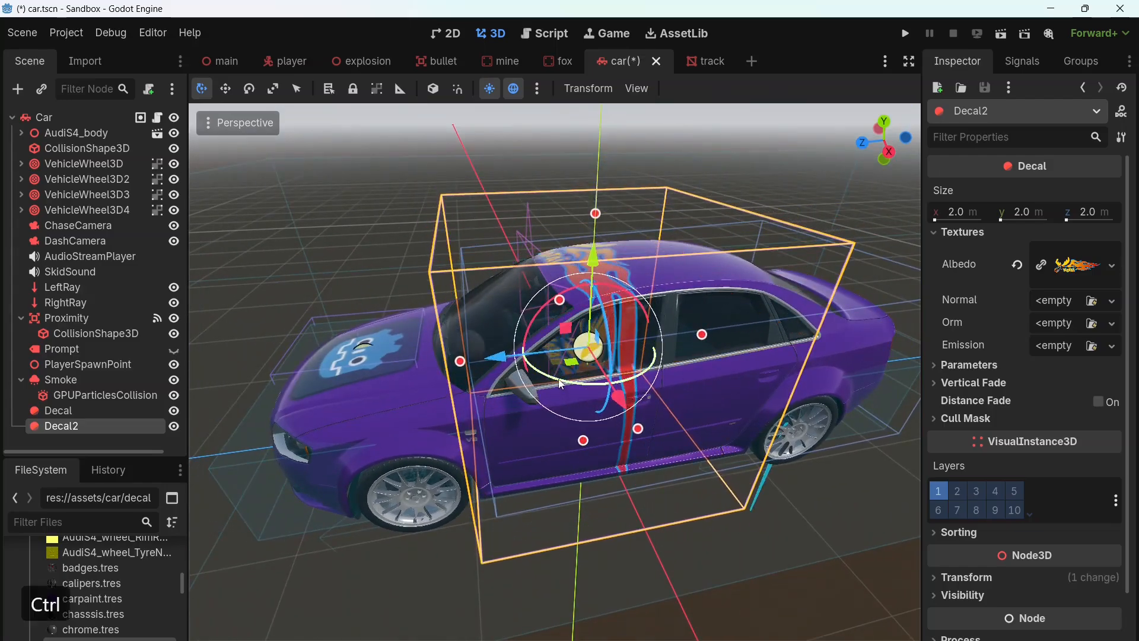
pyautogui.keyDown('ctrl'); pyautogui.moveTo(560, 382); pyautogui.dragTo(608, 353); pyautogui.keyUp('ctrl')
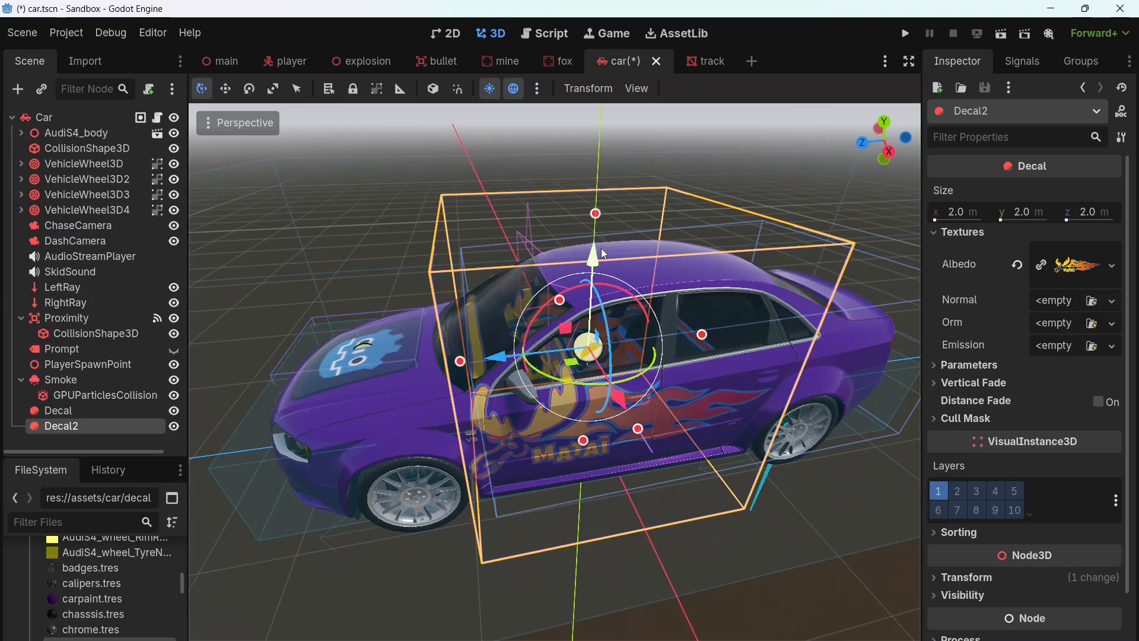
pyautogui.moveTo(604, 253); pyautogui.dragTo(575, 350)
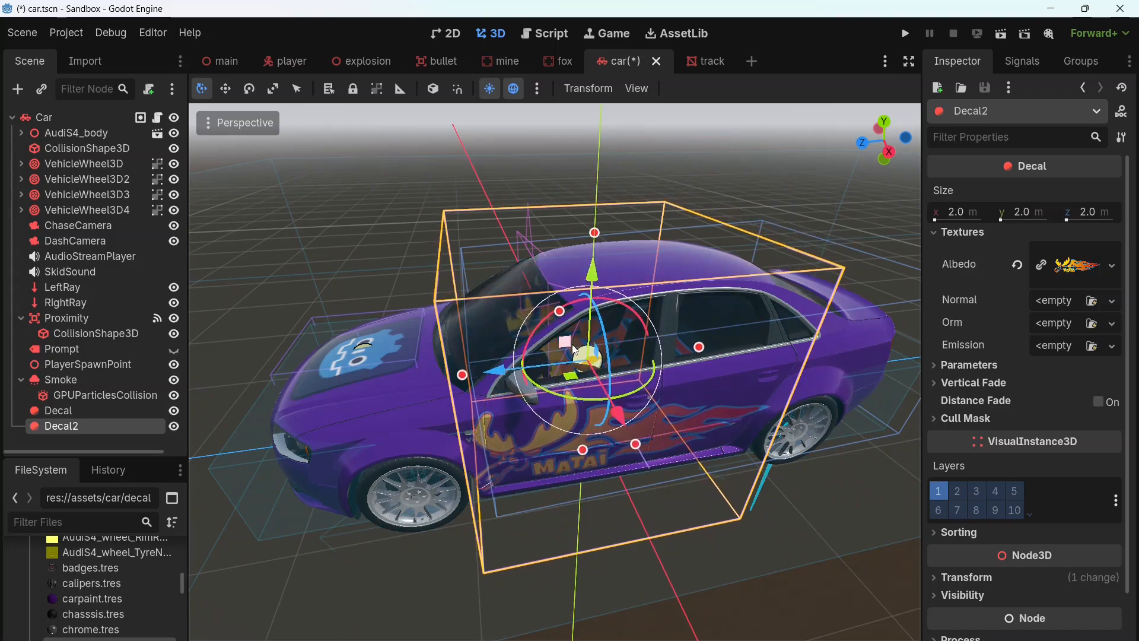
pyautogui.moveTo(503, 377); pyautogui.dragTo(512, 372)
# Set the side decal's upper and lower vertical fade to 0.
pyautogui.moveTo(740, 559); pyautogui.dragTo(745, 516, button='middle')
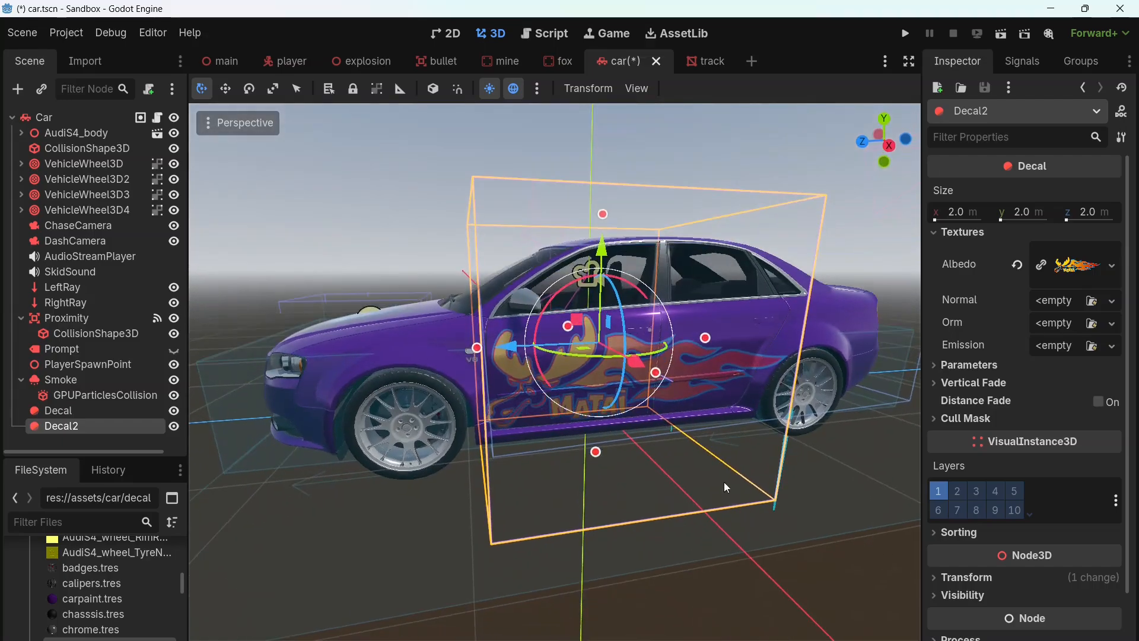
pyautogui.scroll(4, 712, 480)
pyautogui.moveTo(675, 477); pyautogui.dragTo(656, 413, button='middle')
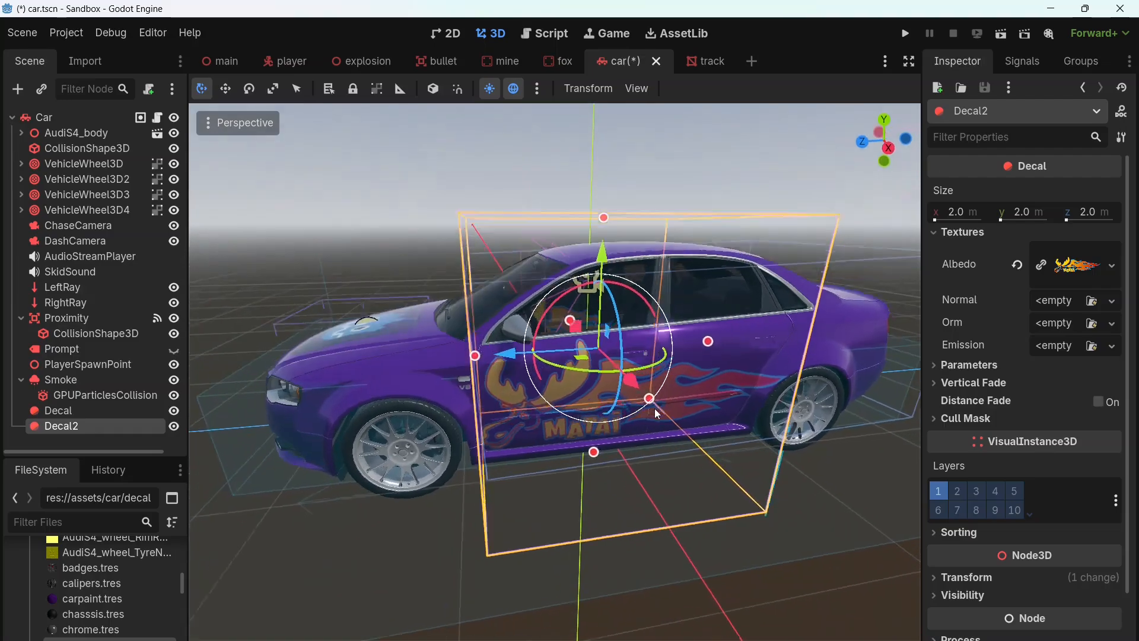
pyautogui.scroll(4, 654, 417)
pyautogui.scroll(-4, 573, 424)
pyautogui.moveTo(573, 423); pyautogui.dragTo(540, 425, button='middle')
pyautogui.moveTo(625, 429); pyautogui.dragTo(692, 425, button='middle')
pyautogui.click(956, 383)
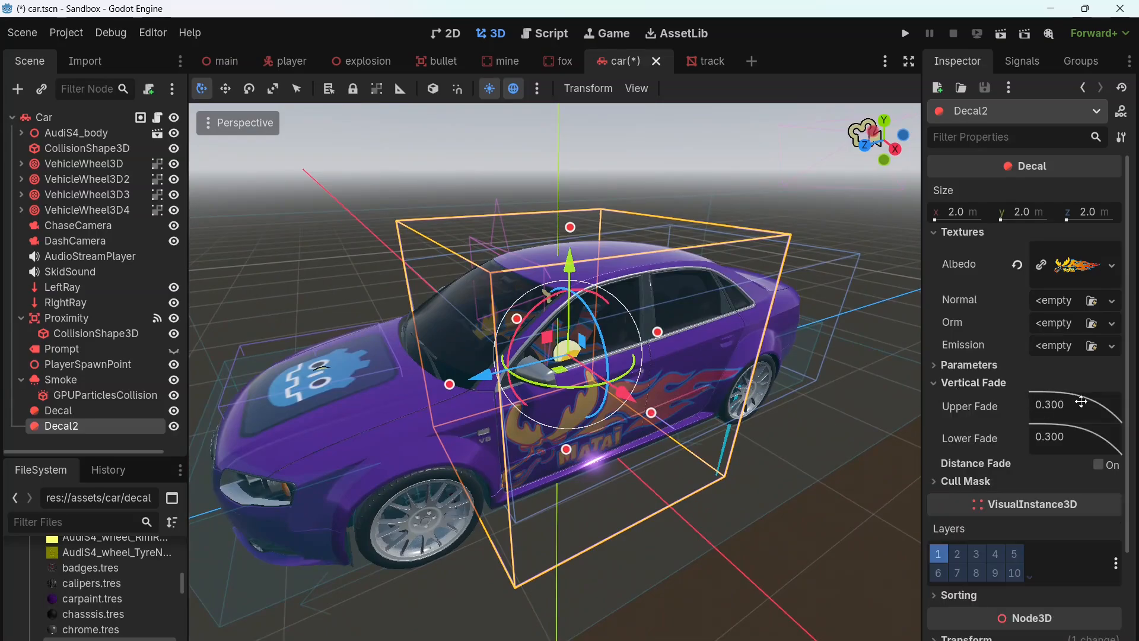
pyautogui.moveTo(1081, 402)
pyautogui.mouseDown()
pyautogui.moveTo(1098, 402)
pyautogui.moveTo(1062, 402)
pyautogui.mouseUp()
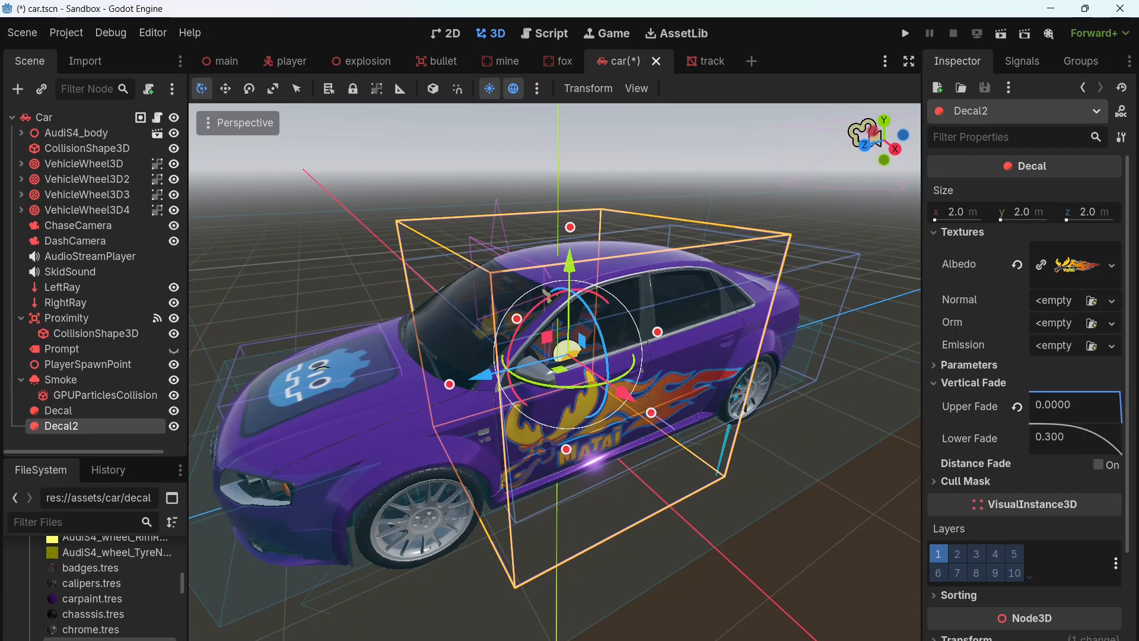
pyautogui.moveTo(1138, 380); pyautogui.dragTo(1138, 374)
# Shrink the side decal's projection depth to a Y size of about 0.401 and shift it outward to the car's left side.
pyautogui.moveTo(656, 506); pyautogui.dragTo(910, 505, button='middle')
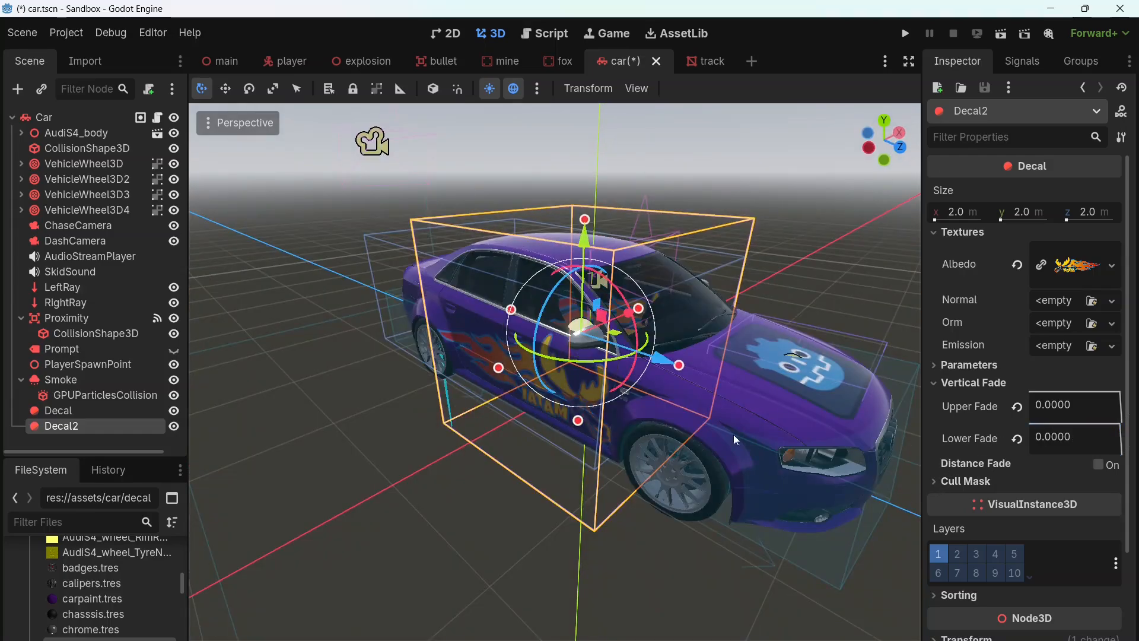
pyautogui.scroll(3, 610, 411)
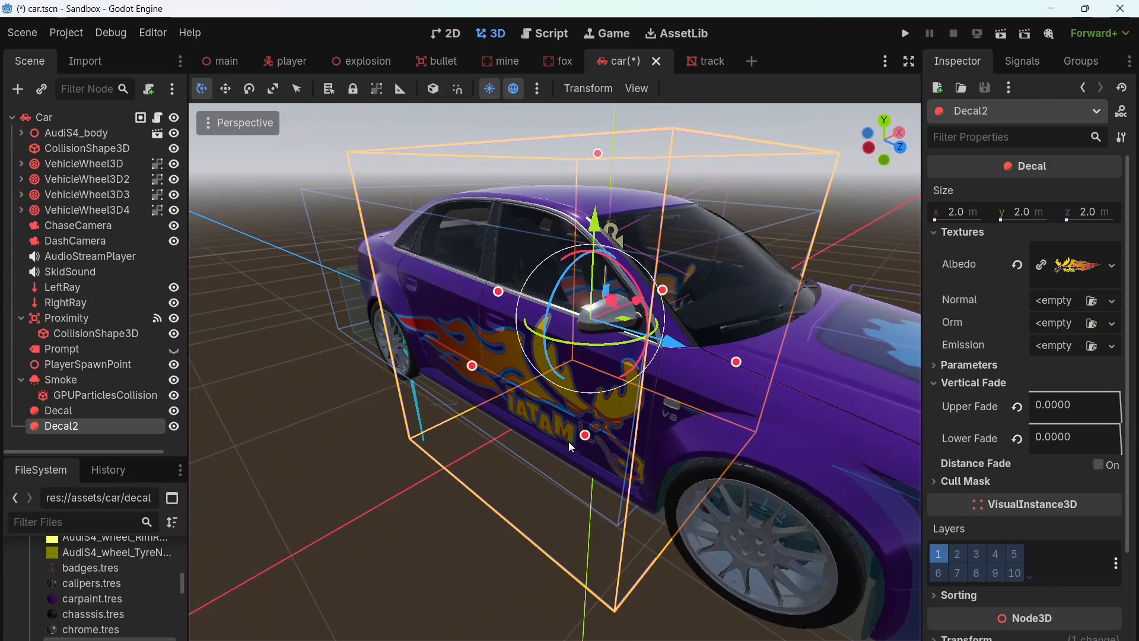
pyautogui.moveTo(633, 430); pyautogui.dragTo(497, 400, button='middle')
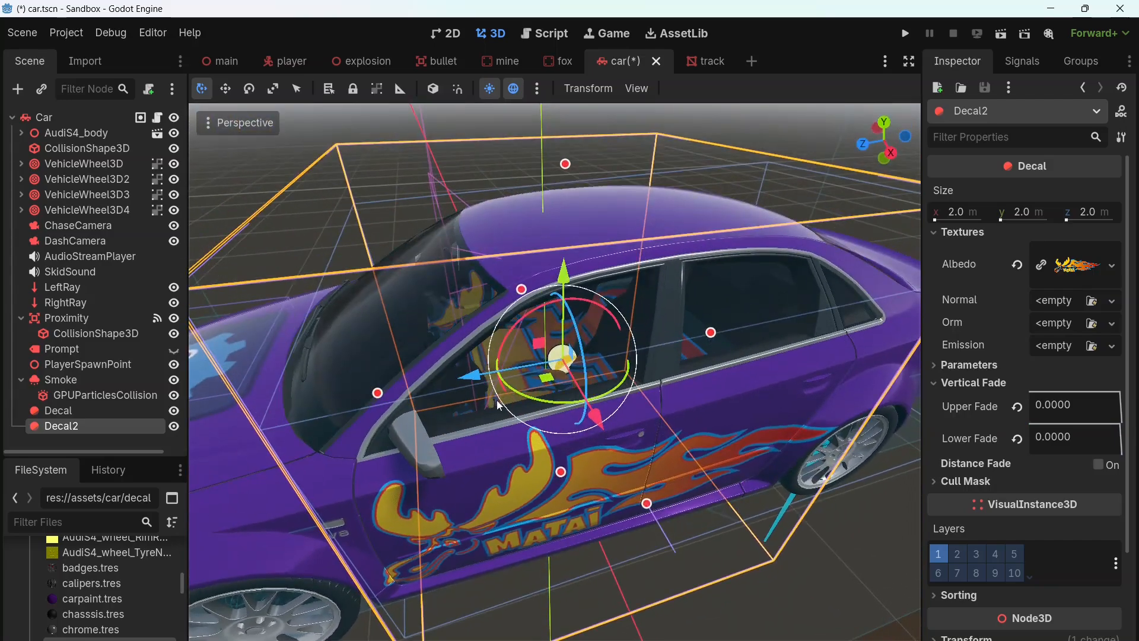
pyautogui.scroll(5, 522, 397)
pyautogui.scroll(-3, 540, 386)
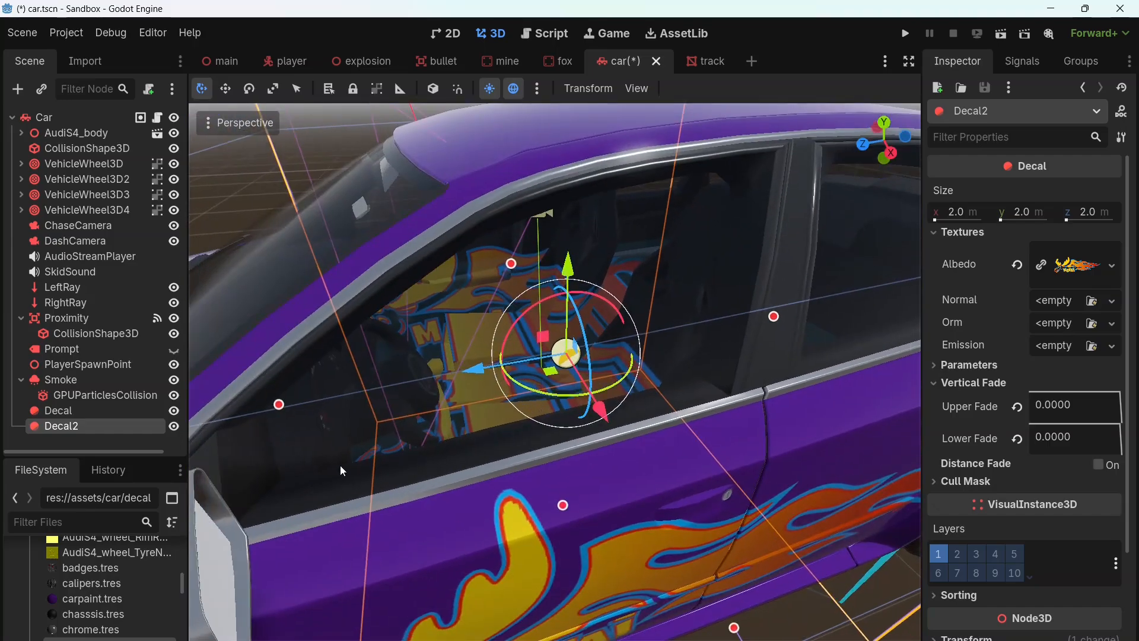
pyautogui.moveTo(340, 465); pyautogui.dragTo(650, 427, button='middle')
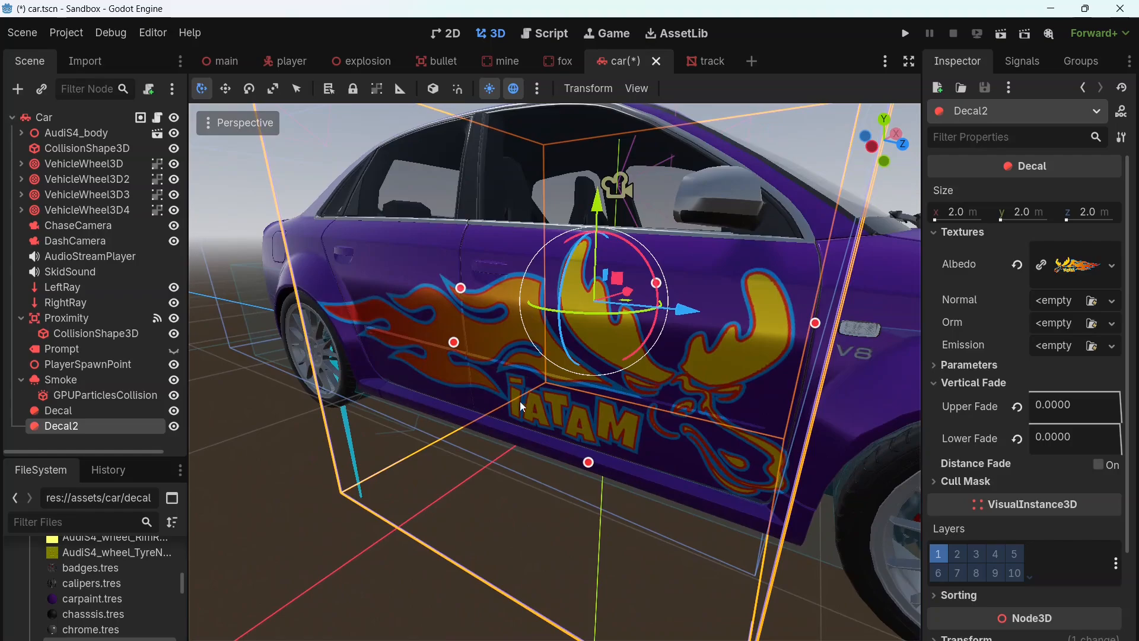
pyautogui.moveTo(763, 358); pyautogui.dragTo(481, 309, button='middle')
pyautogui.scroll(-4, 566, 391)
pyautogui.moveTo(478, 304); pyautogui.dragTo(681, 399)
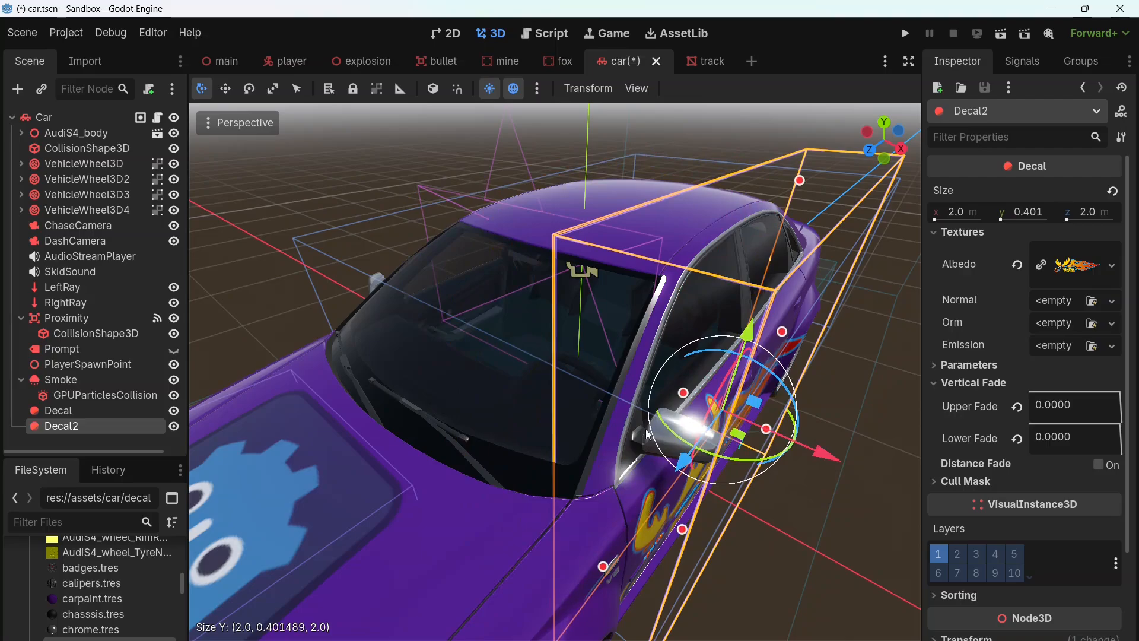
# Duplicate the left-side decal and move the copy along the X axis to the car's right side.
pyautogui.moveTo(649, 435); pyautogui.dragTo(677, 432, button='middle')
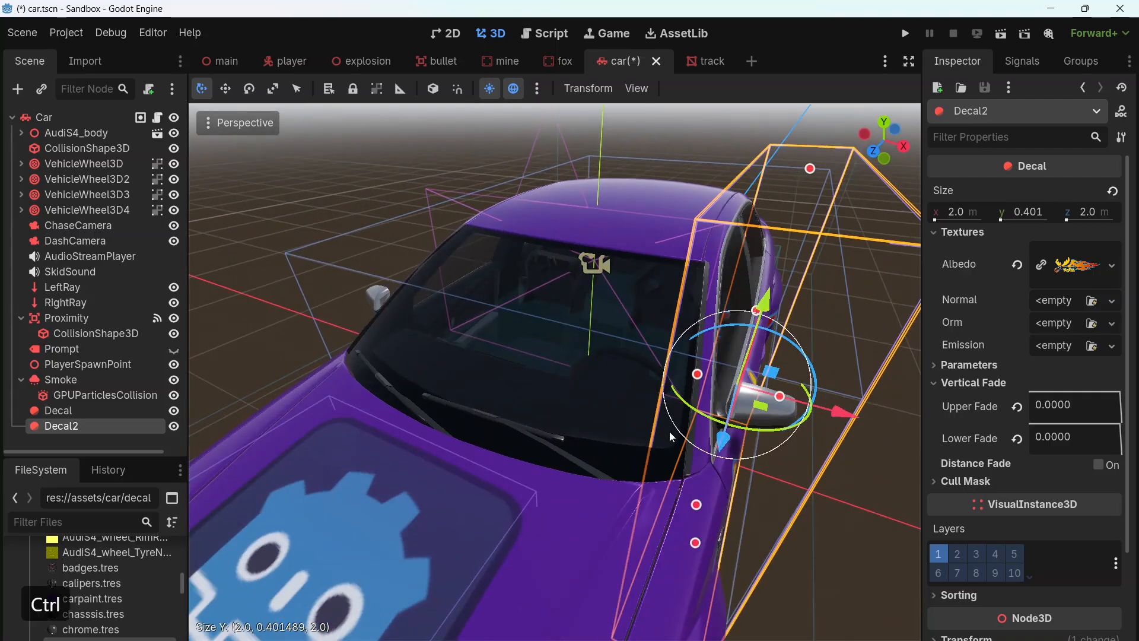
pyautogui.hotkey('ctrl', 'd')
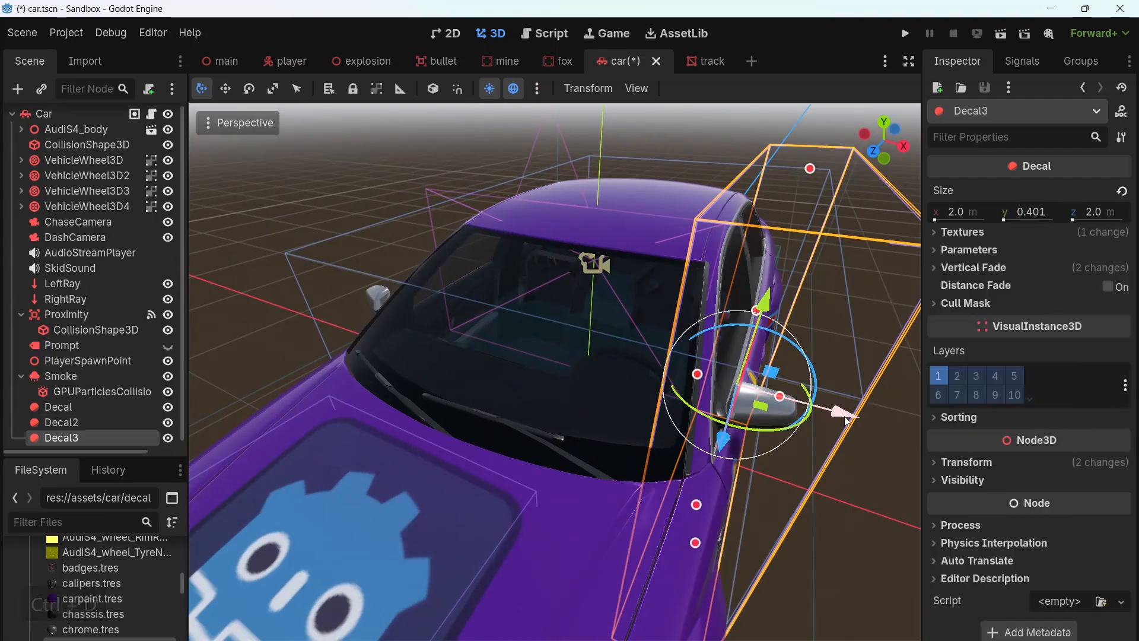
pyautogui.moveTo(845, 420); pyautogui.dragTo(591, 344)
pyautogui.scroll(-2, 494, 530)
pyautogui.moveTo(380, 507); pyautogui.dragTo(492, 409, button='middle')
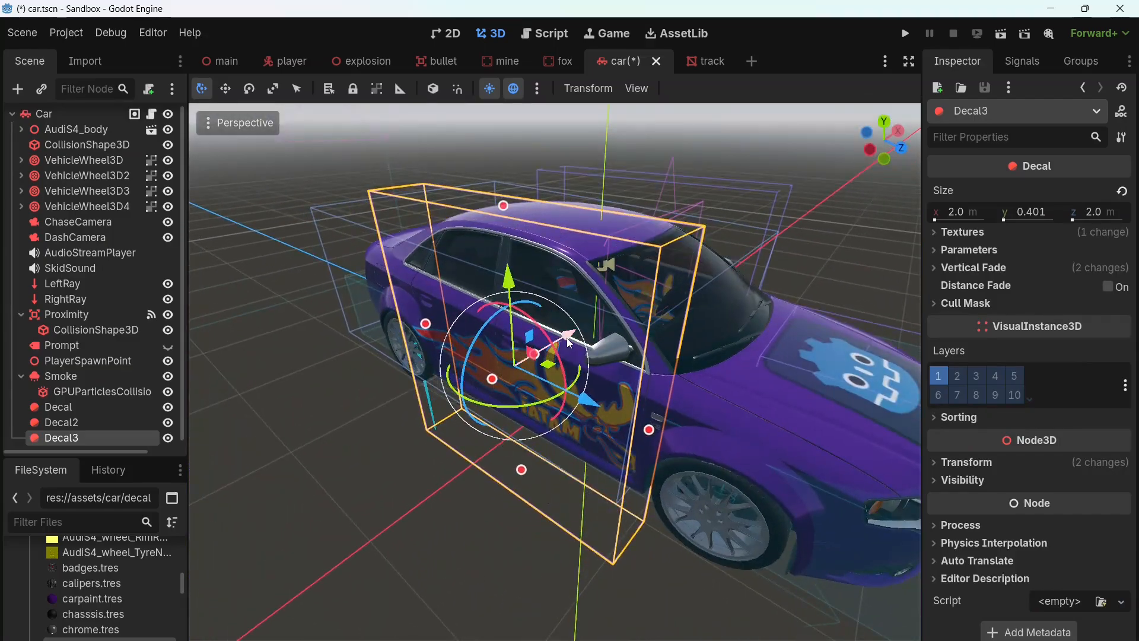
pyautogui.moveTo(570, 343)
pyautogui.mouseDown()
pyautogui.moveTo(518, 373)
pyautogui.moveTo(569, 340)
pyautogui.mouseUp()
# Assign decal-right.png as the duplicate's Albedo texture, rotate it 180 degrees about the vertical axis, and deselect it.
pyautogui.moveTo(545, 449); pyautogui.dragTo(570, 429, button='middle')
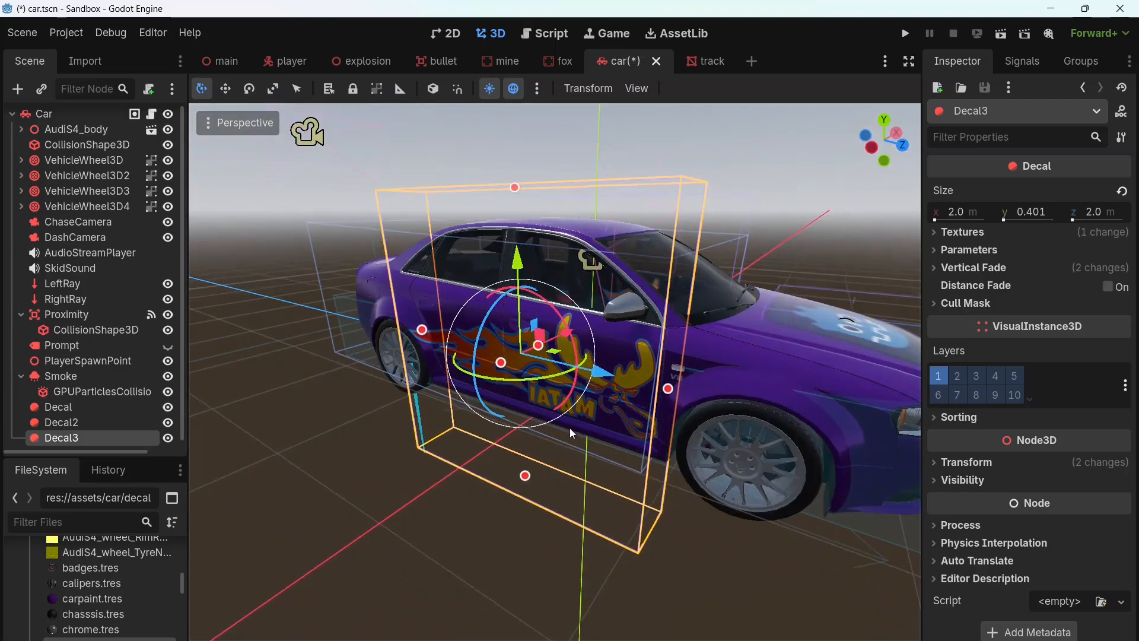
pyautogui.scroll(3, 575, 427)
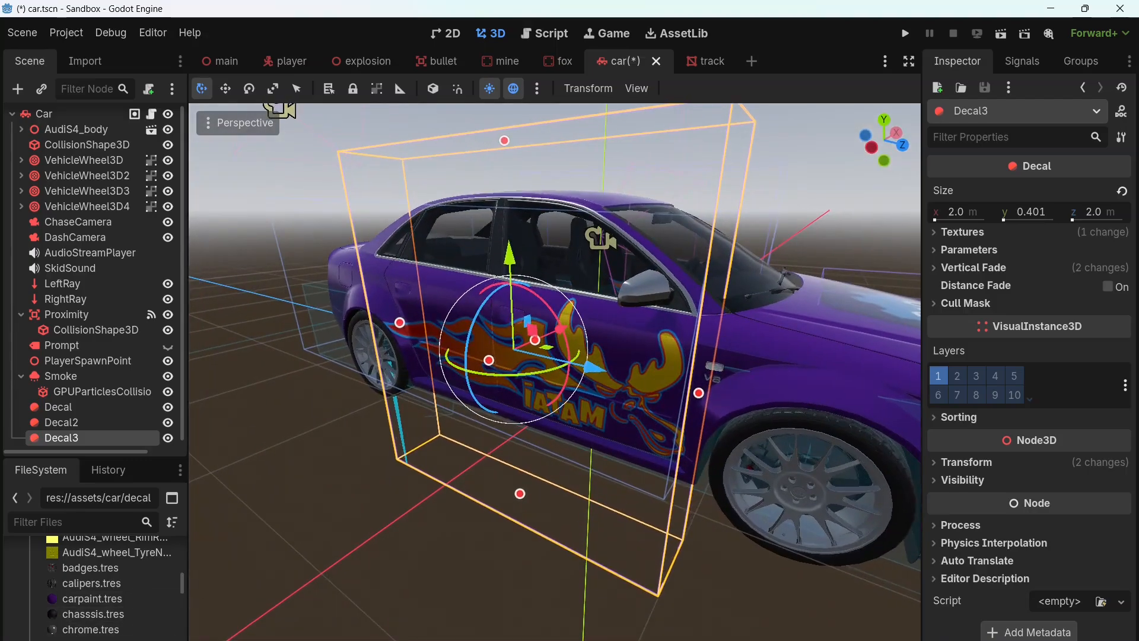
pyautogui.moveTo(100, 640); pyautogui.dragTo(958, 236)
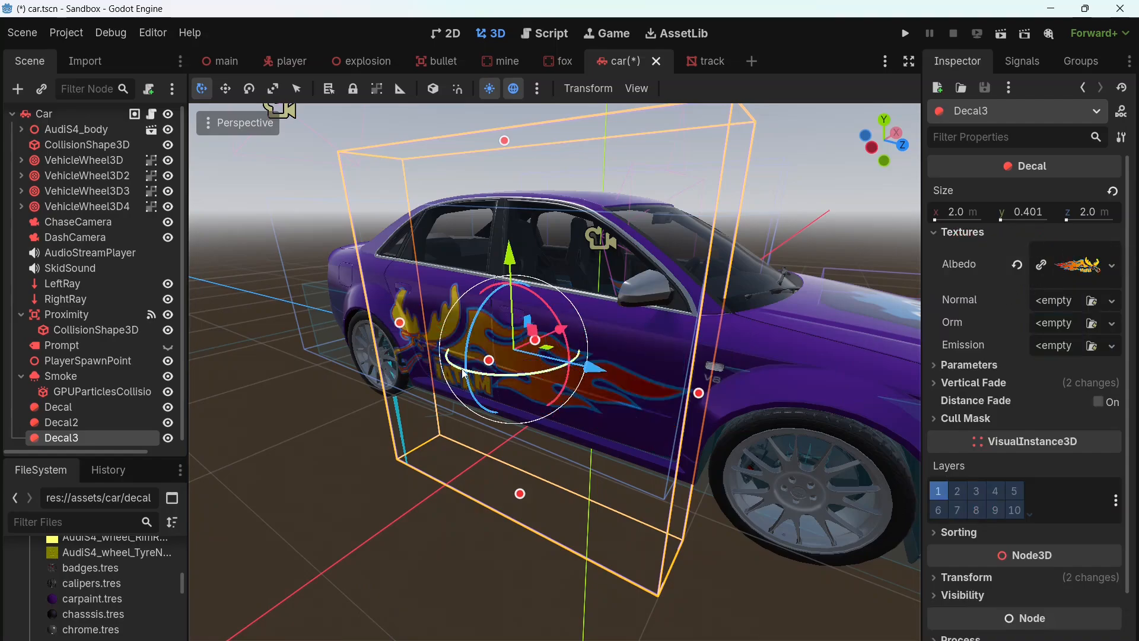
pyautogui.keyDown('ctrl'); pyautogui.moveTo(464, 372); pyautogui.dragTo(726, 299); pyautogui.keyUp('ctrl')
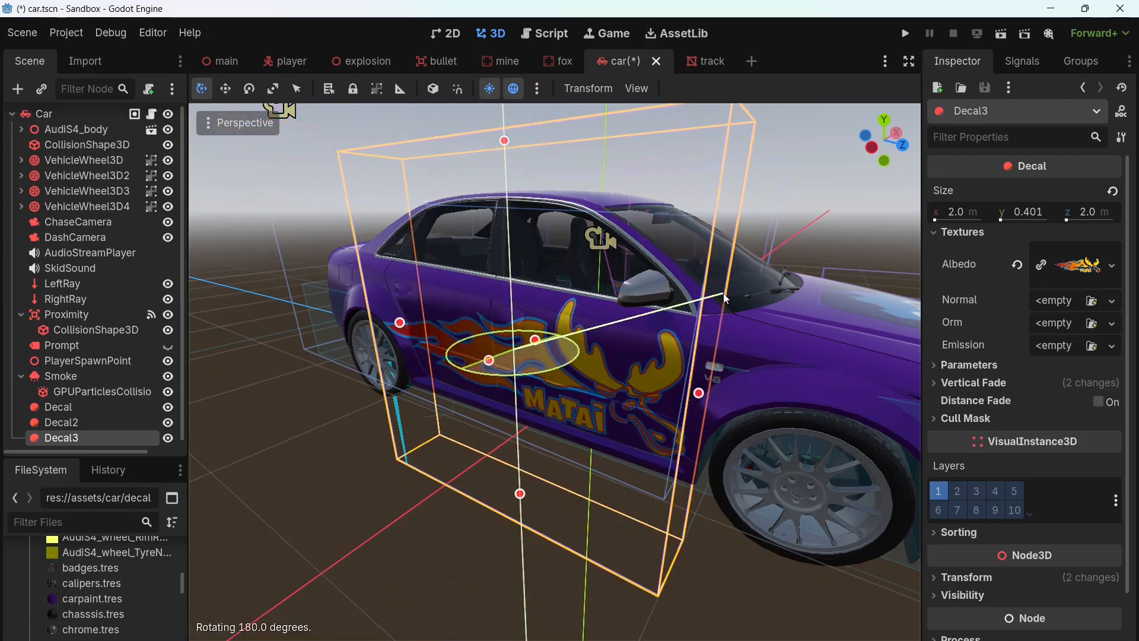
pyautogui.click(484, 521)
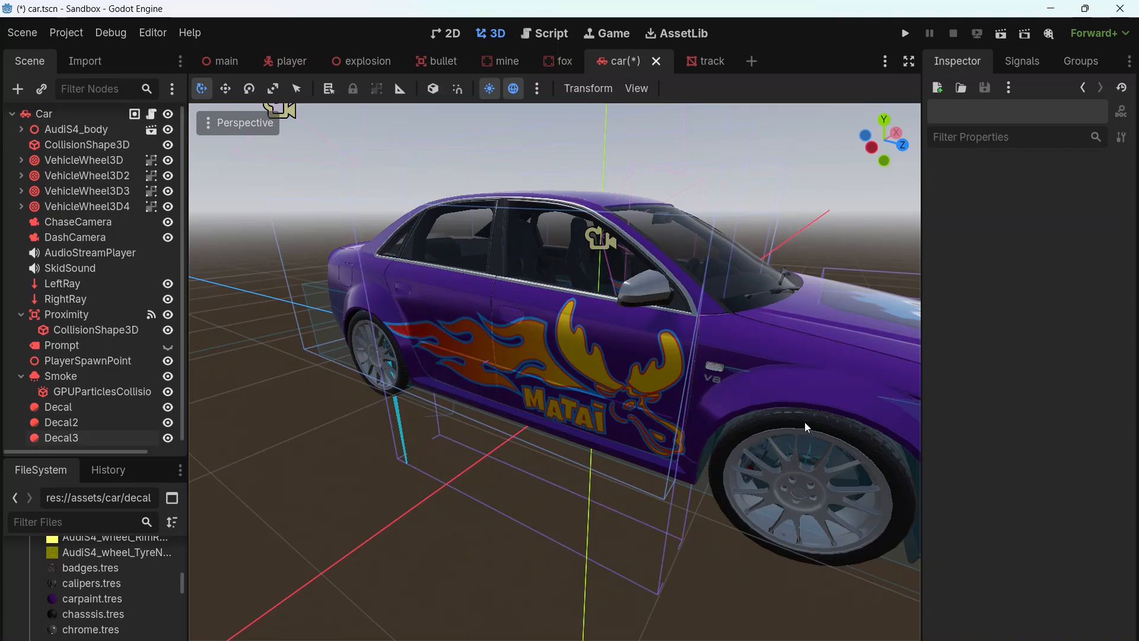
# Move the right-side and left-side decals outward along the X axis so they clear the car's interior.
pyautogui.moveTo(803, 422); pyautogui.dragTo(762, 442, button='middle')
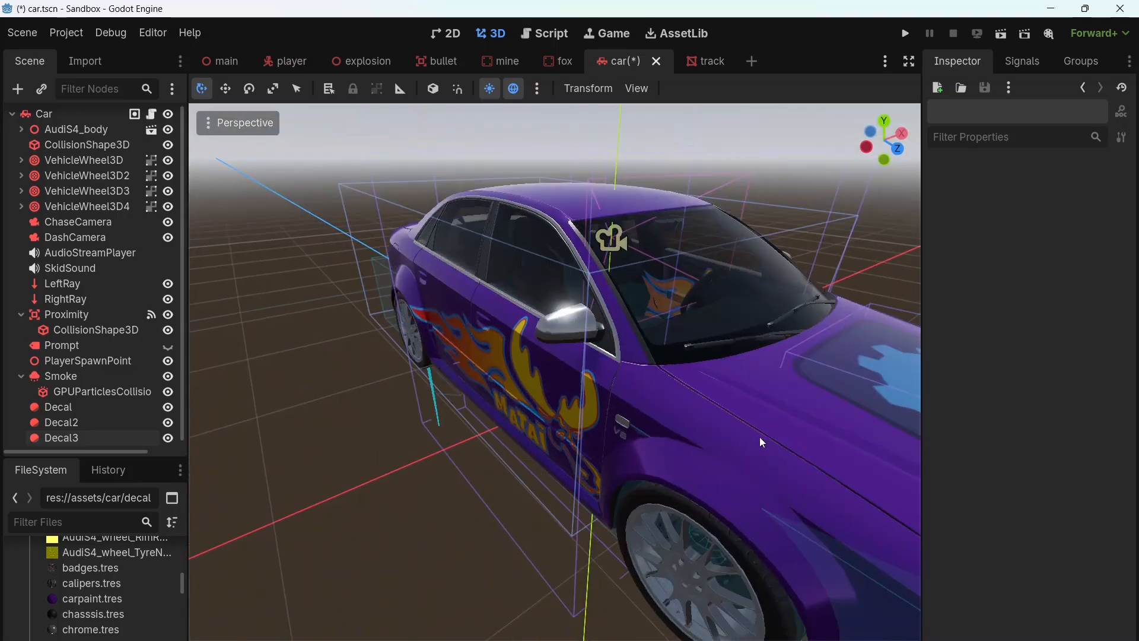
pyautogui.click(66, 437)
pyautogui.moveTo(558, 337); pyautogui.dragTo(551, 340)
pyautogui.moveTo(619, 340); pyautogui.dragTo(522, 370, button='middle')
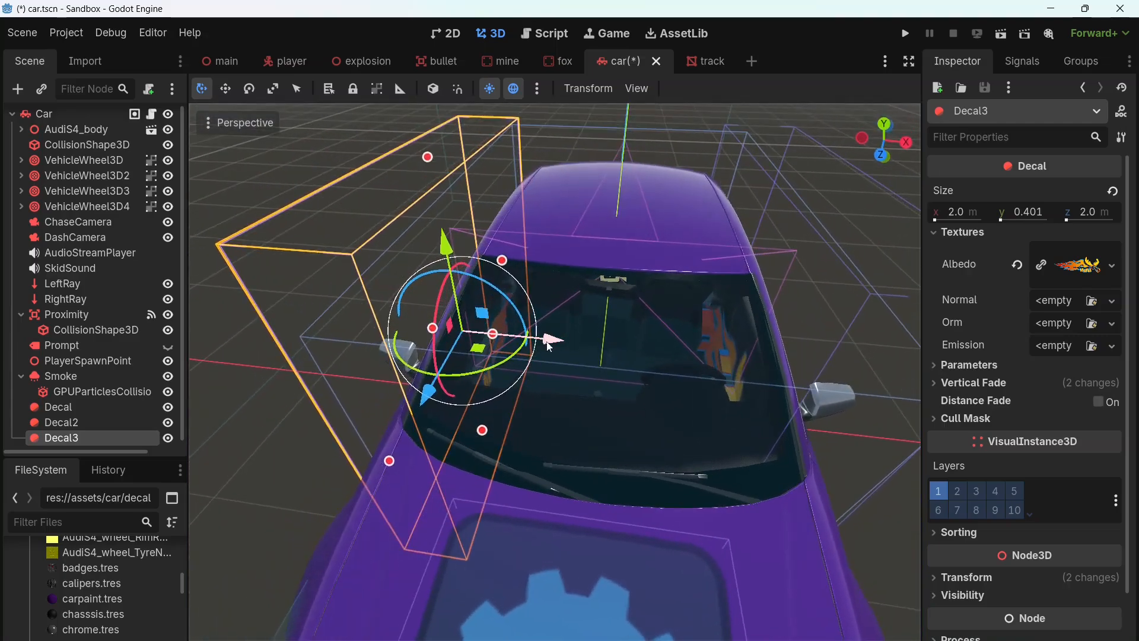
pyautogui.moveTo(550, 341); pyautogui.dragTo(545, 348)
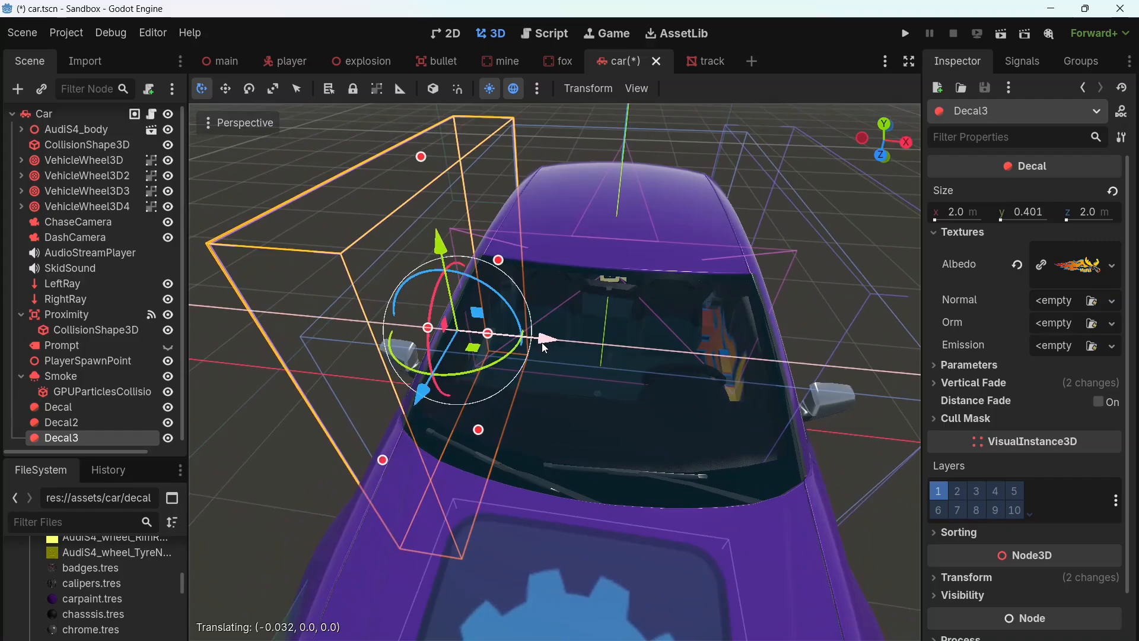
pyautogui.click(99, 424)
pyautogui.moveTo(826, 371); pyautogui.dragTo(846, 373)
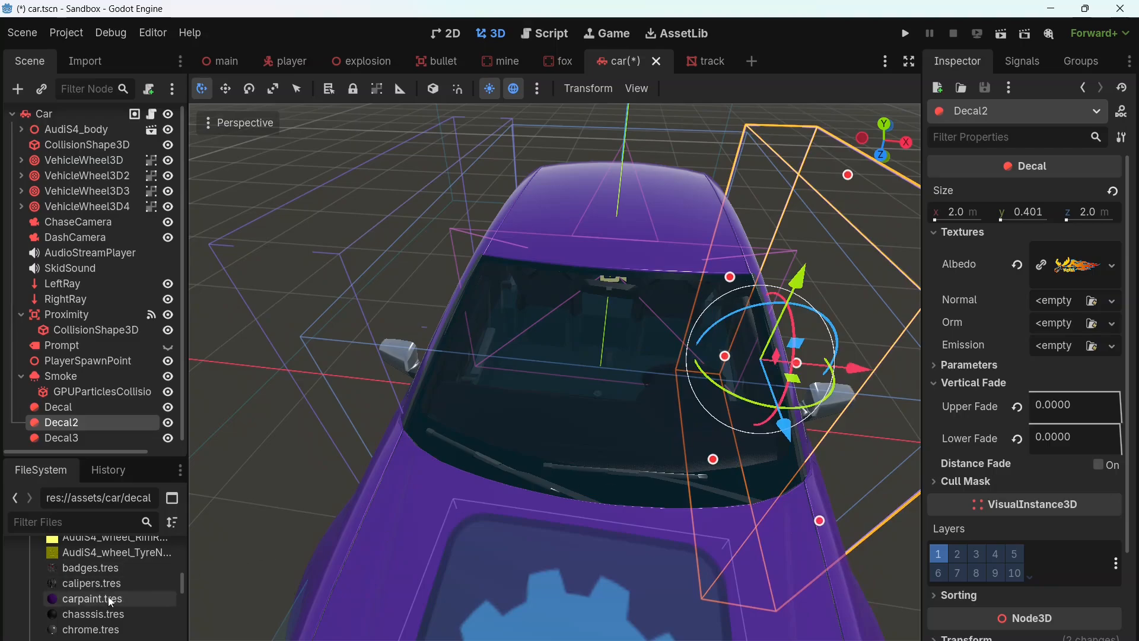
# Inspect the left-side and hood decals on the car from close up and farther away.
pyautogui.moveTo(281, 548); pyautogui.dragTo(907, 482, button='middle')
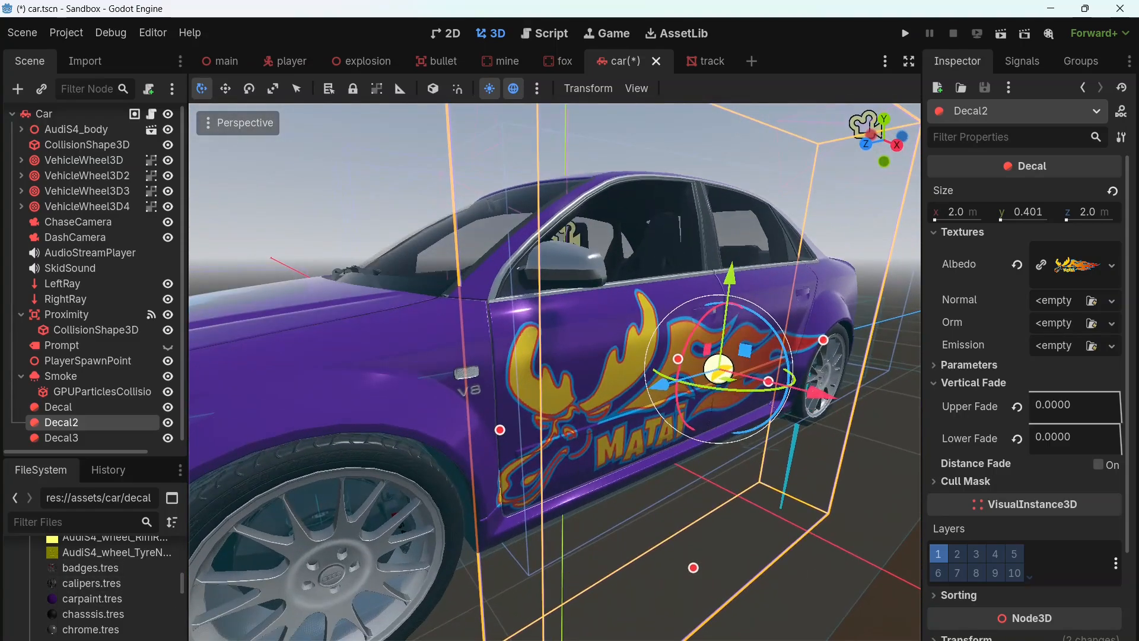
pyautogui.scroll(-6, 723, 455)
pyautogui.scroll(4, 712, 464)
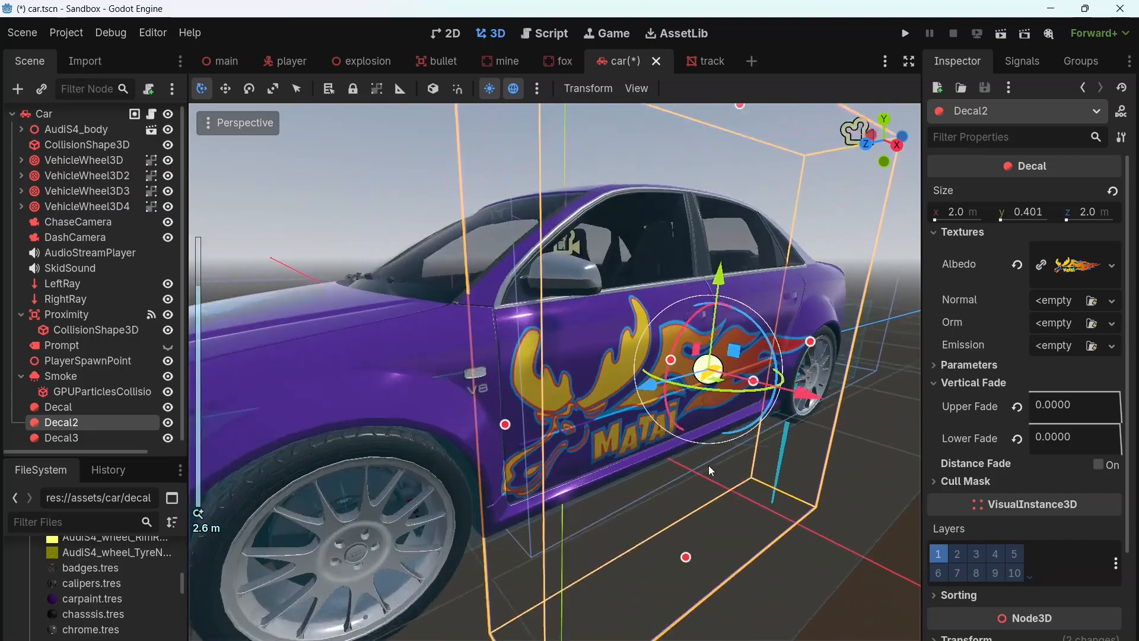
pyautogui.scroll(-2, 708, 466)
pyautogui.moveTo(706, 467); pyautogui.dragTo(699, 509, button='middle')
pyautogui.scroll(-3, 700, 510)
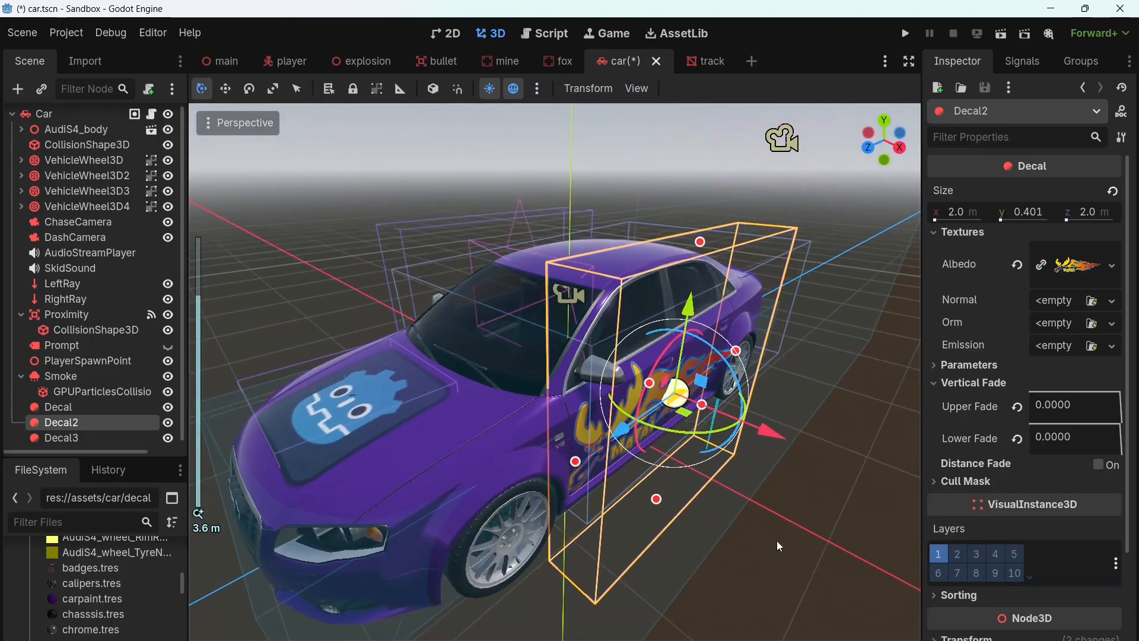
# Deselect the side decal, save the car scene, and check the hood and side decals on the car.
pyautogui.click(795, 523)
pyautogui.hotkey('ctrl', 's')
pyautogui.moveTo(669, 551); pyautogui.dragTo(642, 556, button='middle')
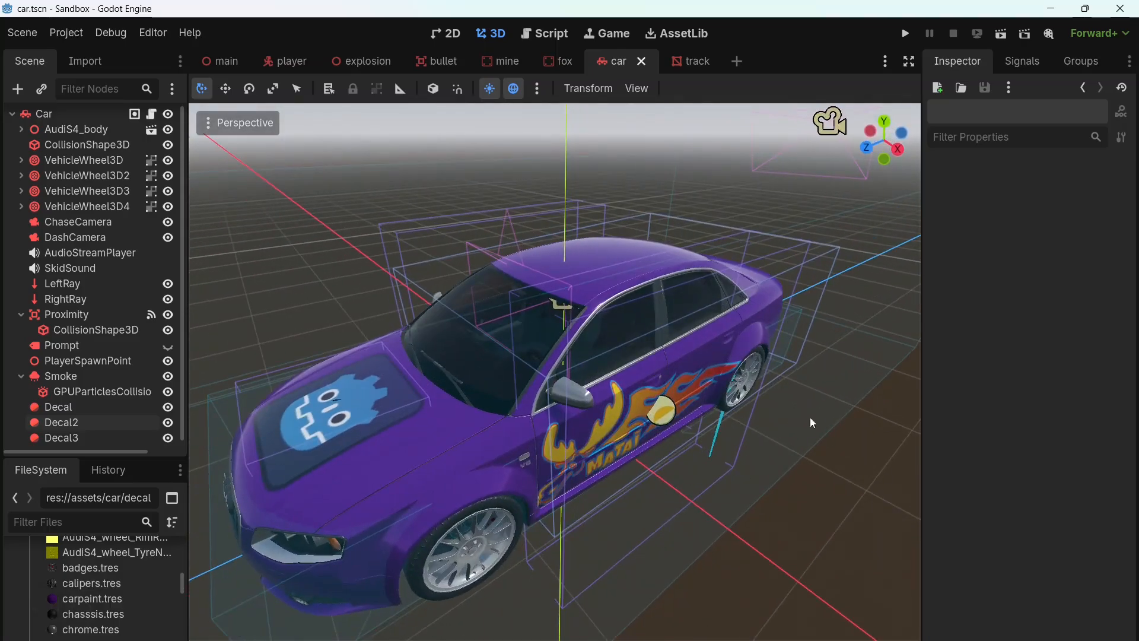
pyautogui.moveTo(812, 422); pyautogui.dragTo(863, 405, button='middle')
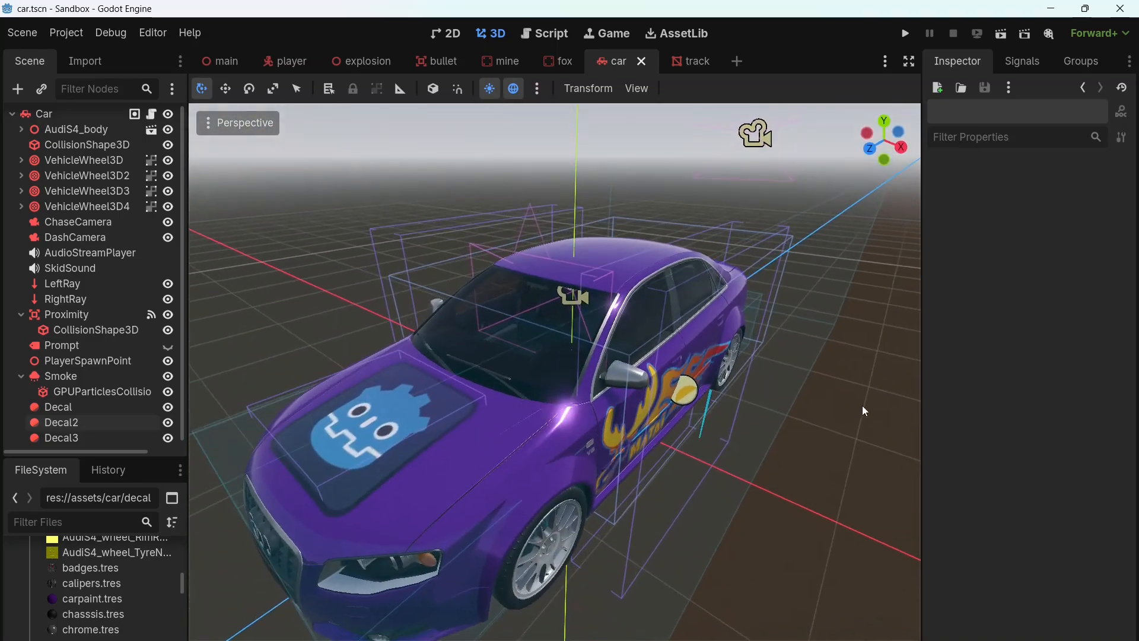
# Run the project and walk the character around the car to examine the hood and both side decals in the game.
pyautogui.click(906, 33)
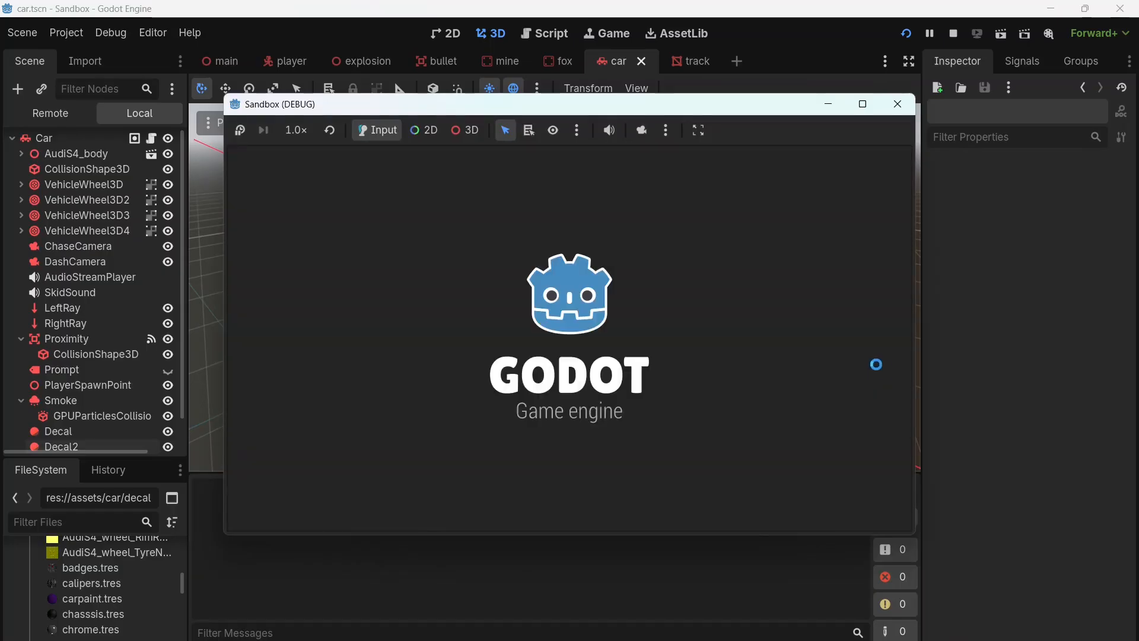
pyautogui.press('d')
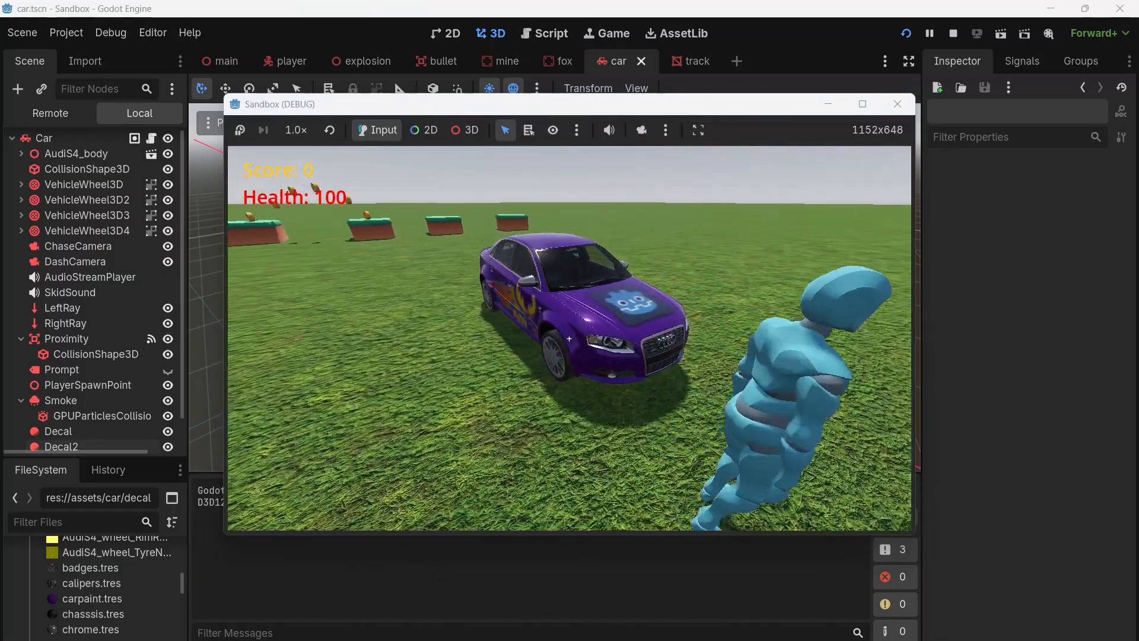
pyautogui.press('w')
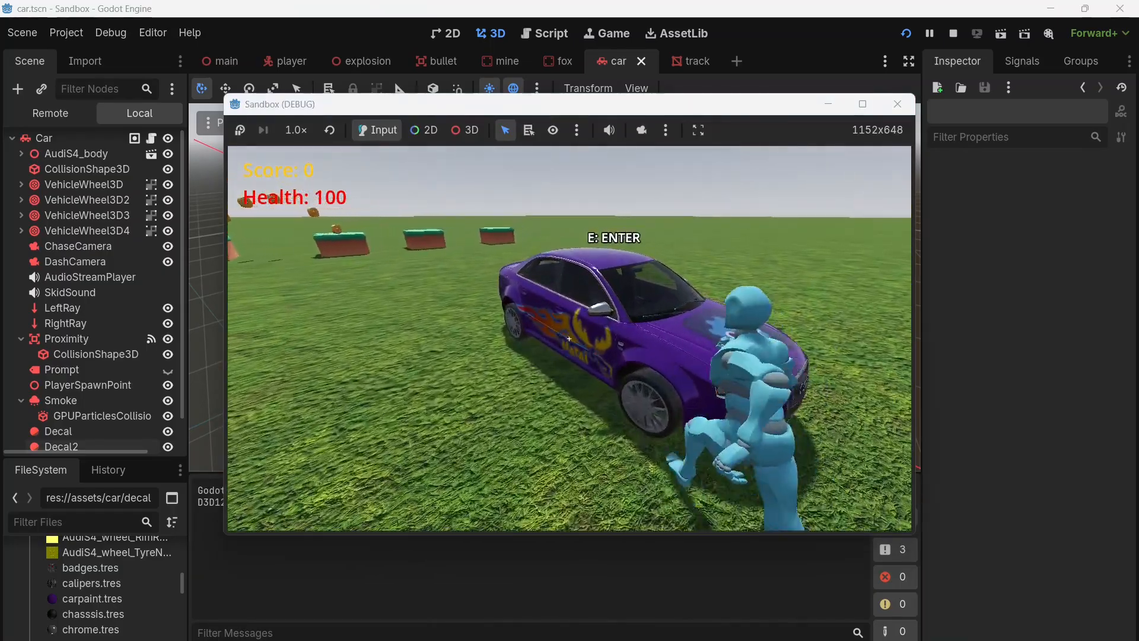
pyautogui.press('d')
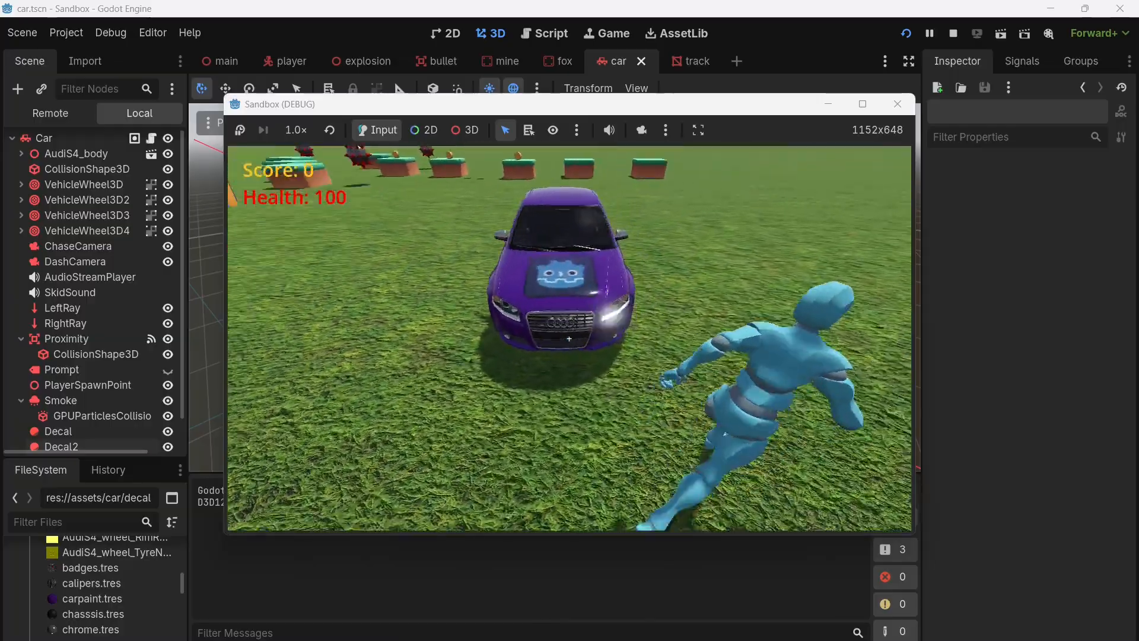
pyautogui.press('w')
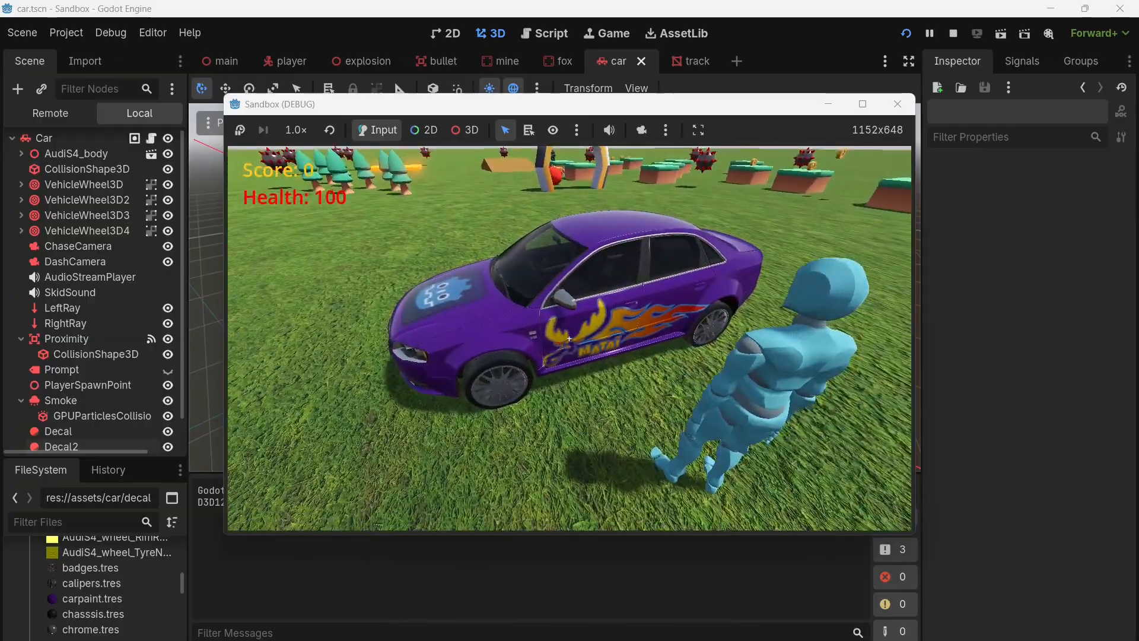
pyautogui.press('a')
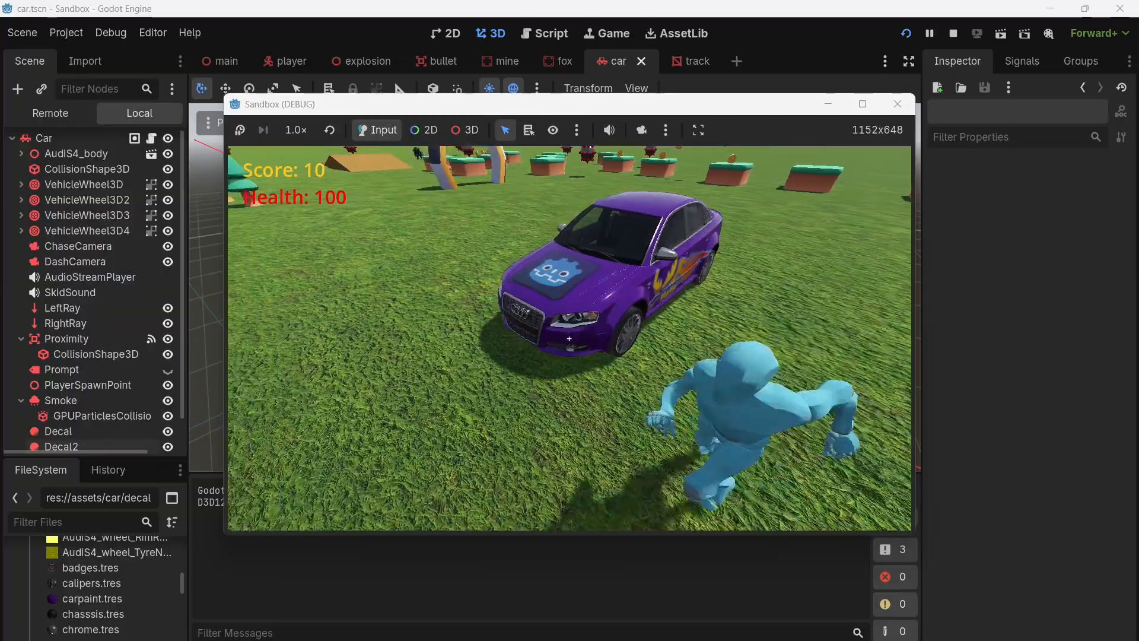
pyautogui.press('a')
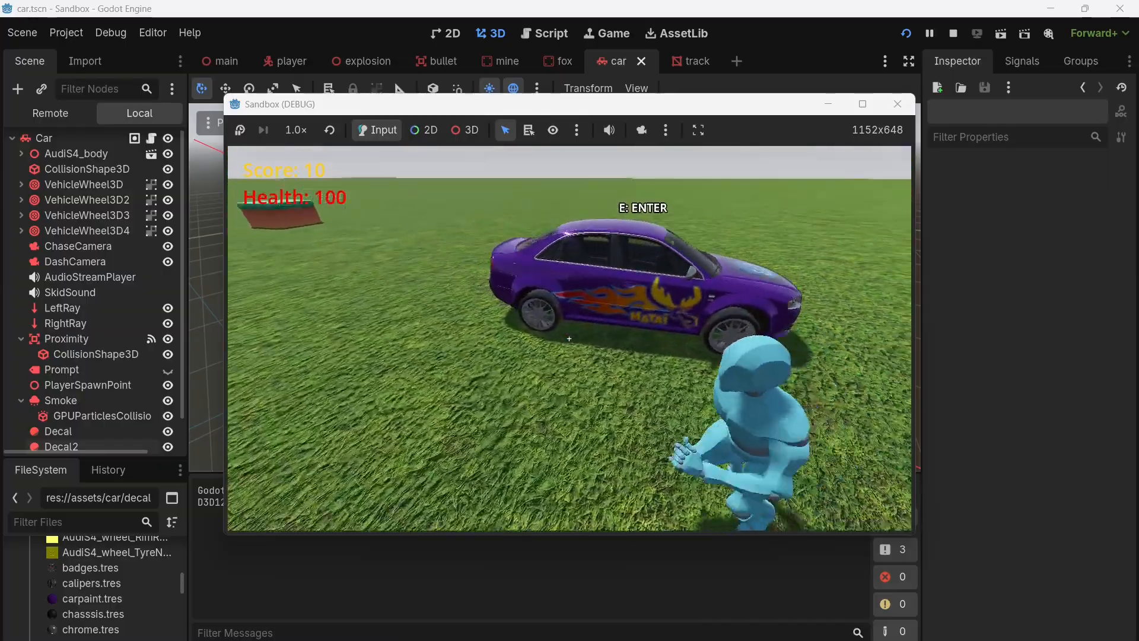
pyautogui.press('w')
pyautogui.press('d')
pyautogui.press('d')
pyautogui.press('w')
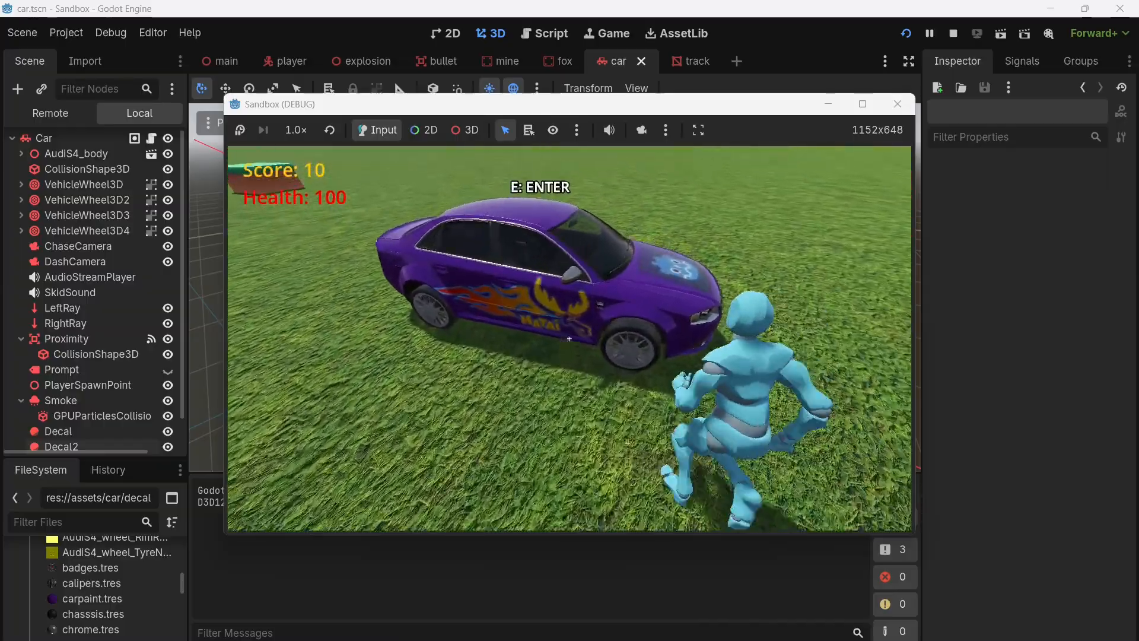